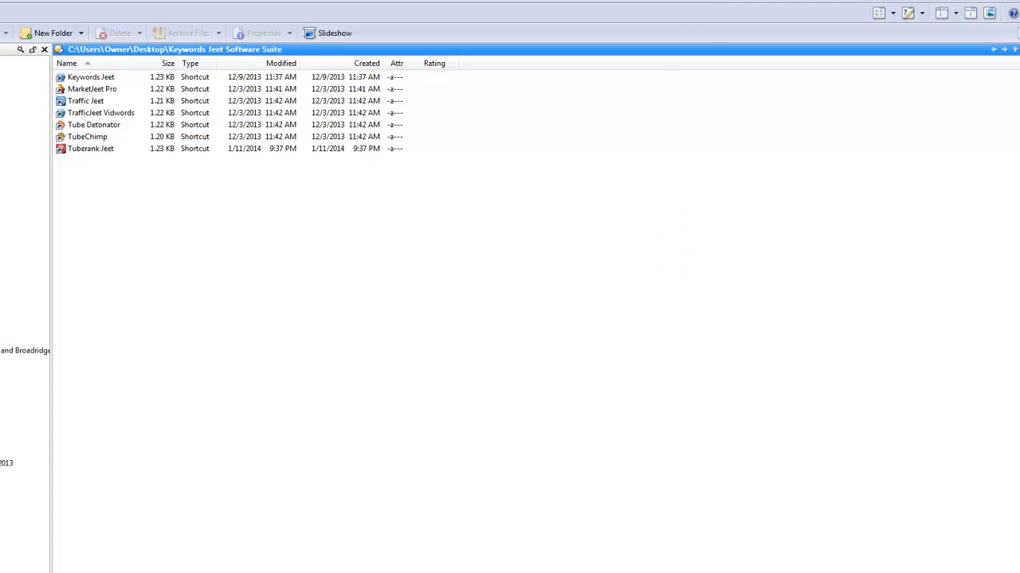
Select the Tuberank Jeet shortcut in the Keywords Jeet Software Suite folder
key("Tab")
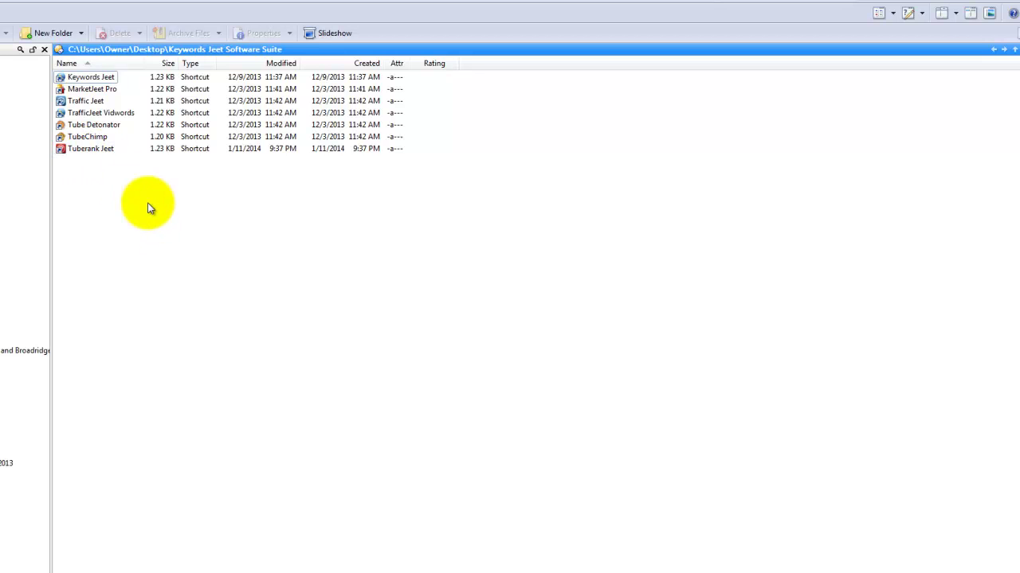
left_click(106, 149)
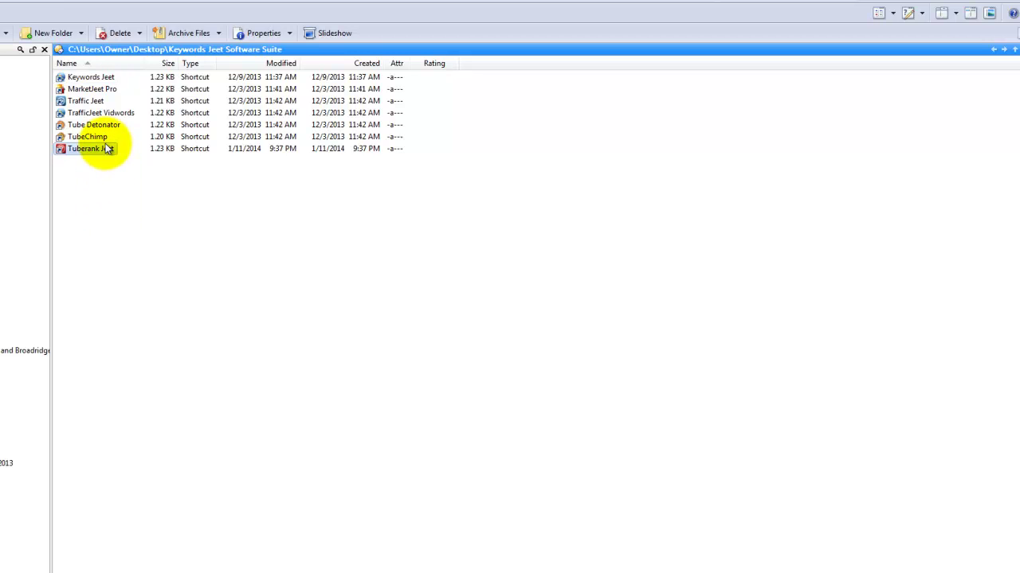
Launch Tuberank Jeet and set the number of videos to analyze to 10
double_click(107, 149)
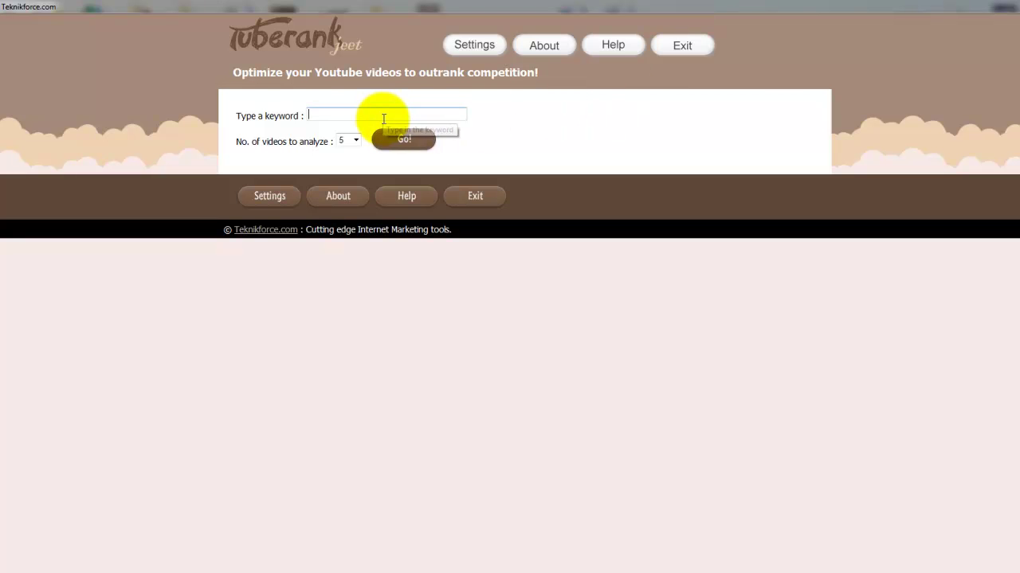
left_click(356, 140)
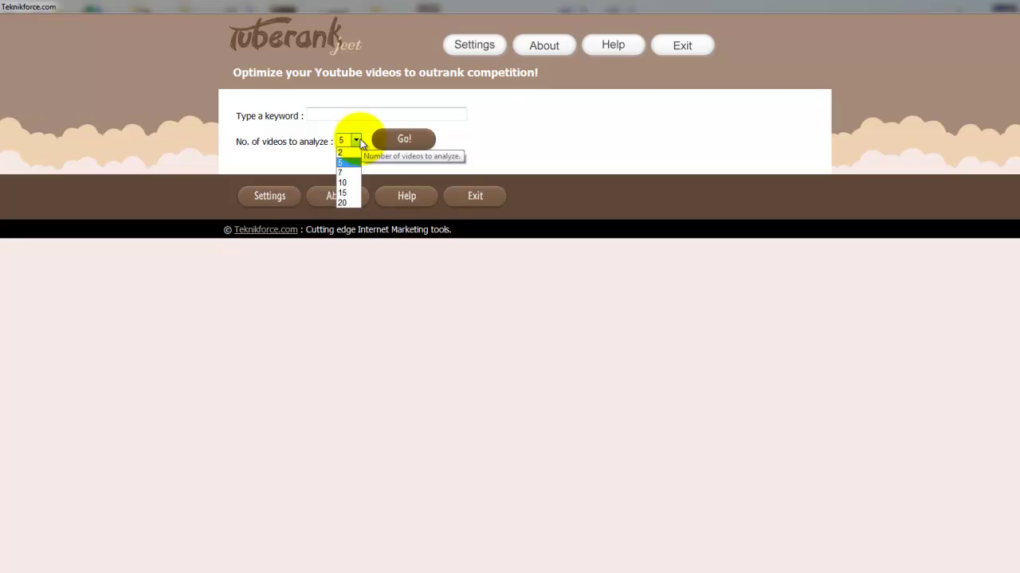
left_click(340, 172)
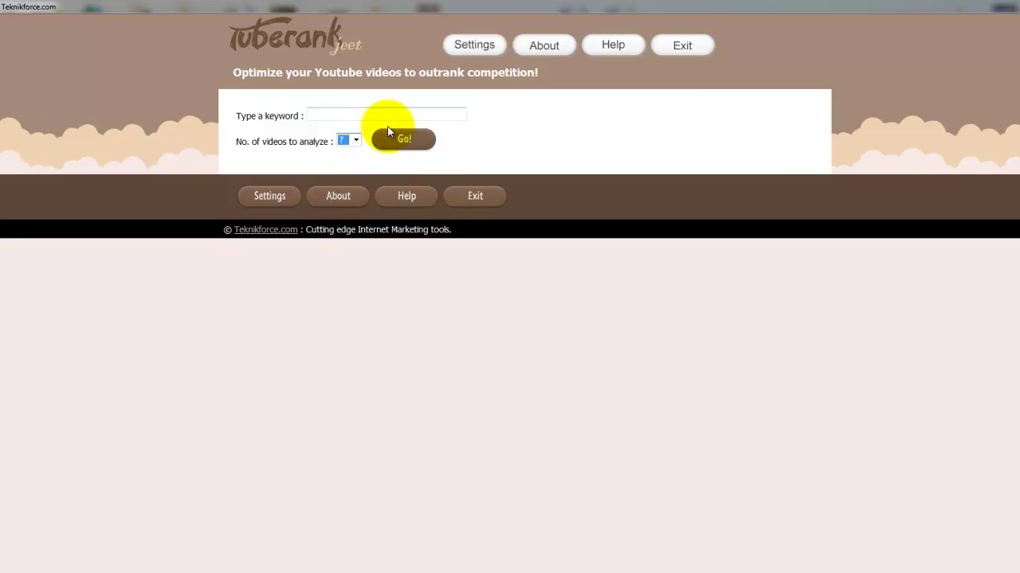
left_click(348, 116)
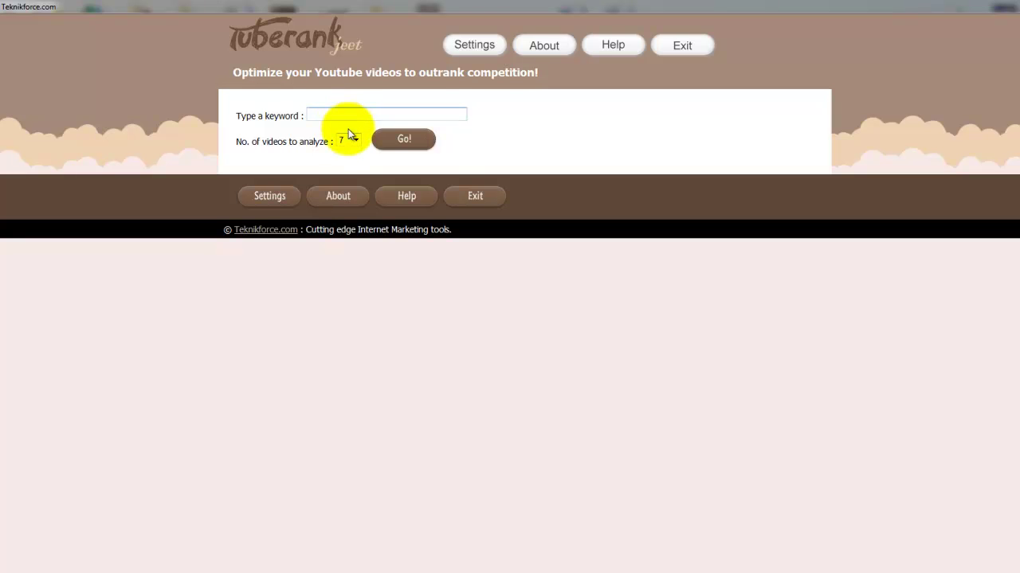
left_click(355, 141)
left_click(351, 184)
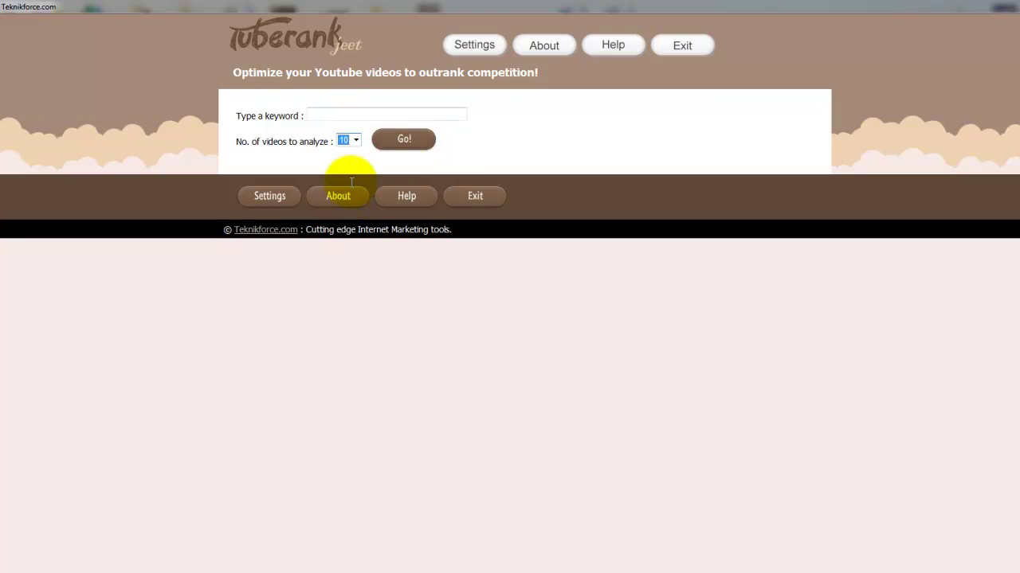
left_click(344, 114)
type("i2g")
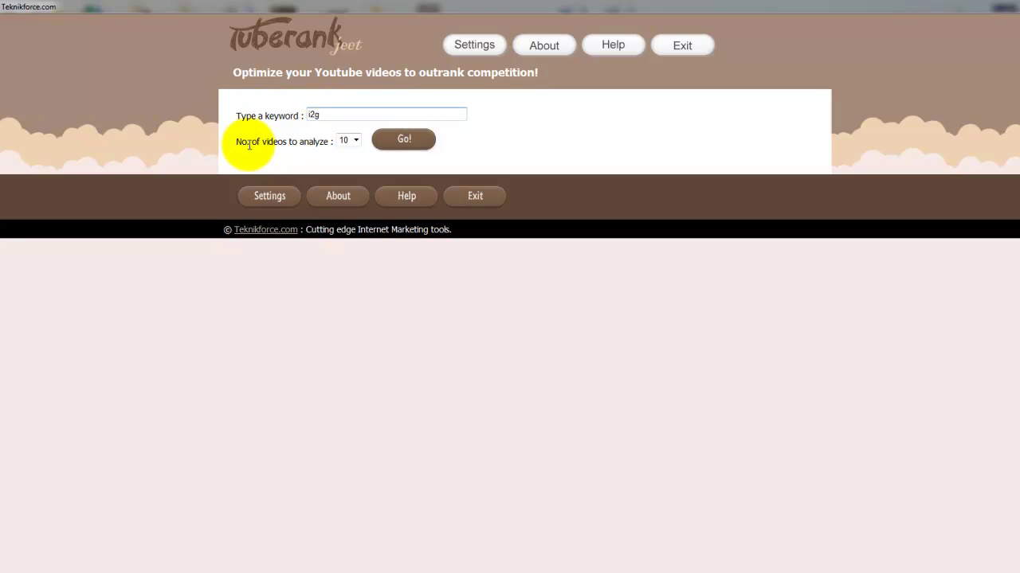
left_click(357, 142)
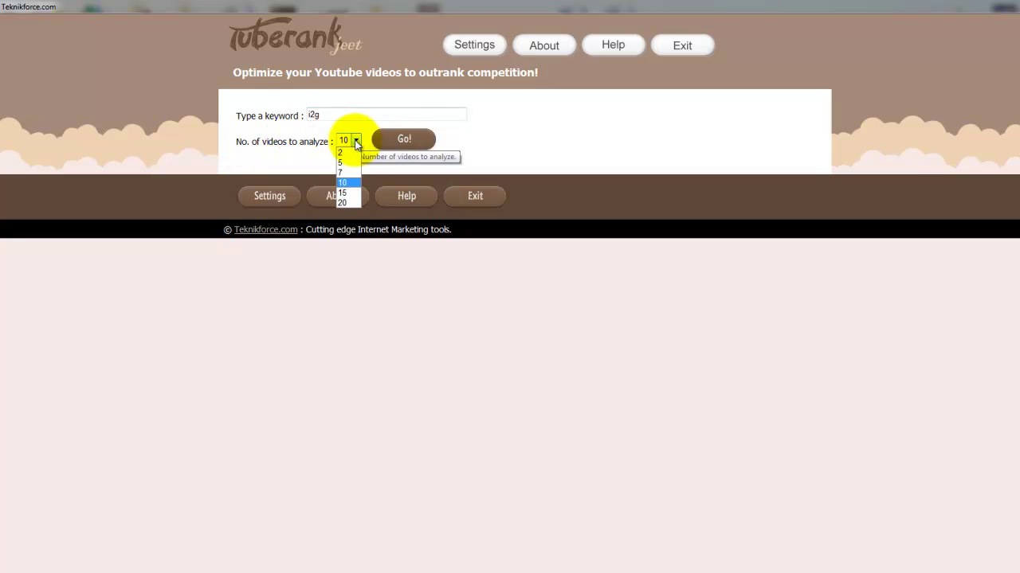
left_click(344, 182)
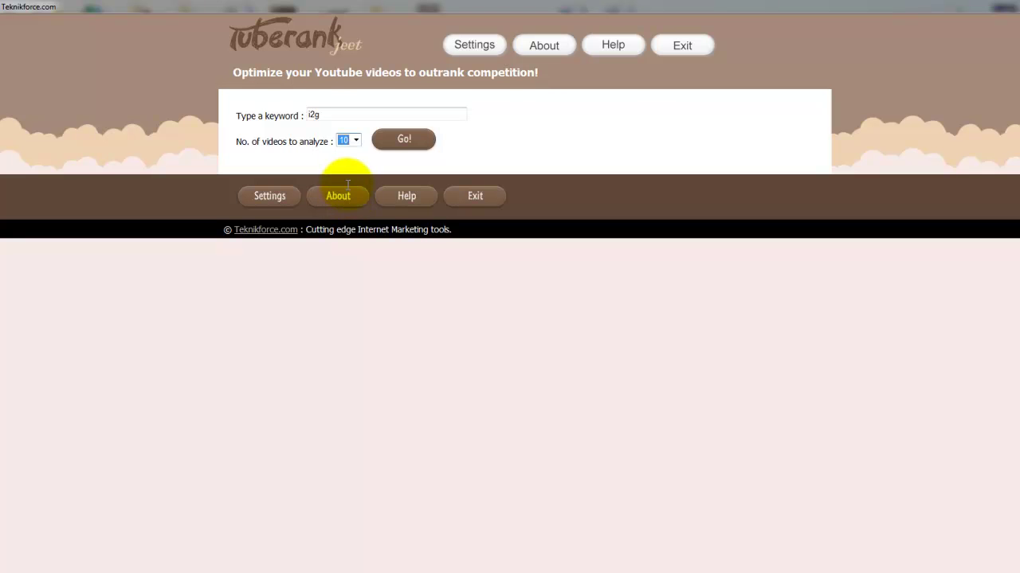
Run the i2g competition analysis and note its 17% first-rank difficulty
left_click(403, 154)
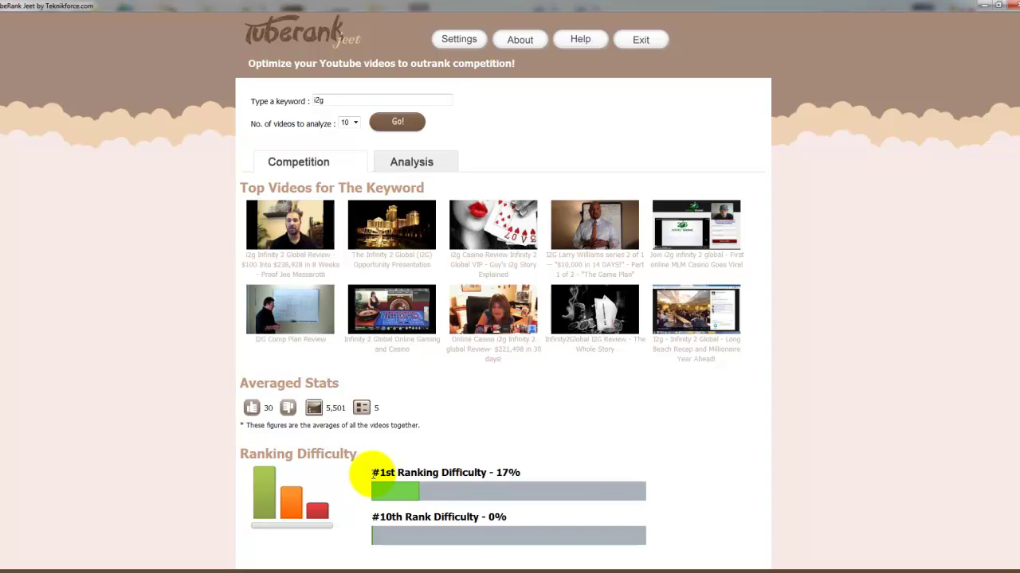
left_click_drag(371, 472, 524, 475)
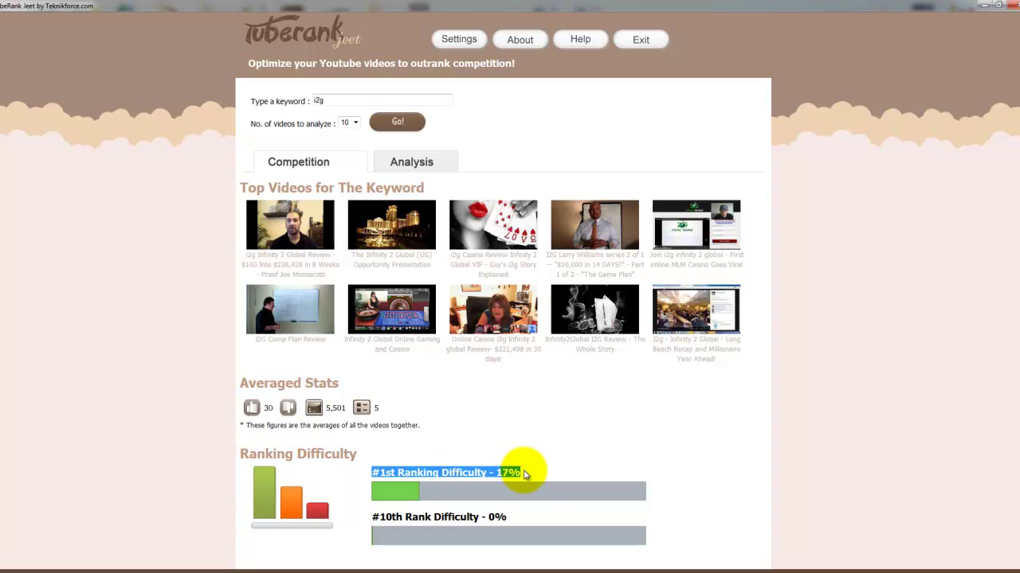
left_click(524, 475)
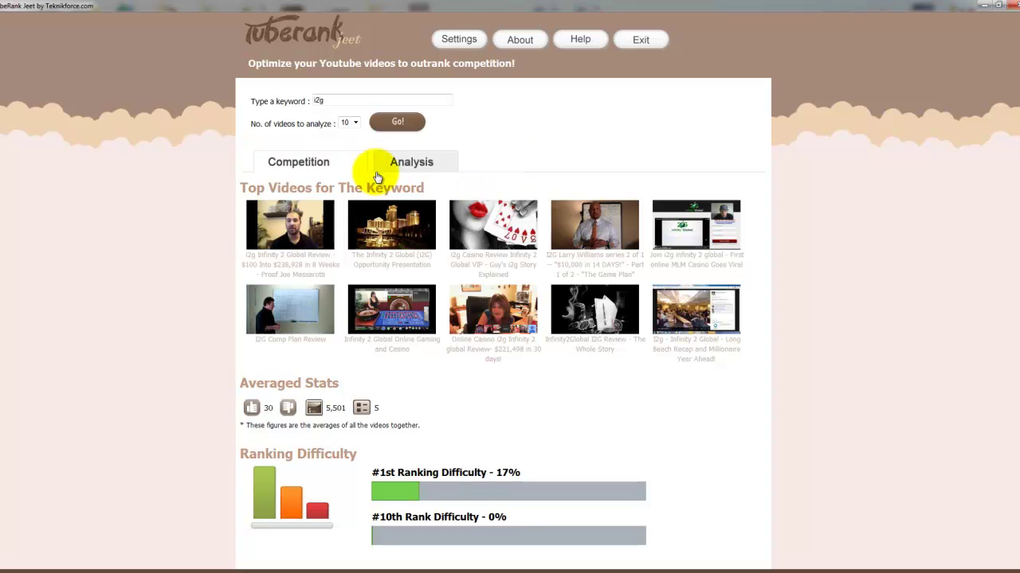
Enter the video title 'i2g - infinity 2 global review' on the Analysis tab
left_click(415, 169)
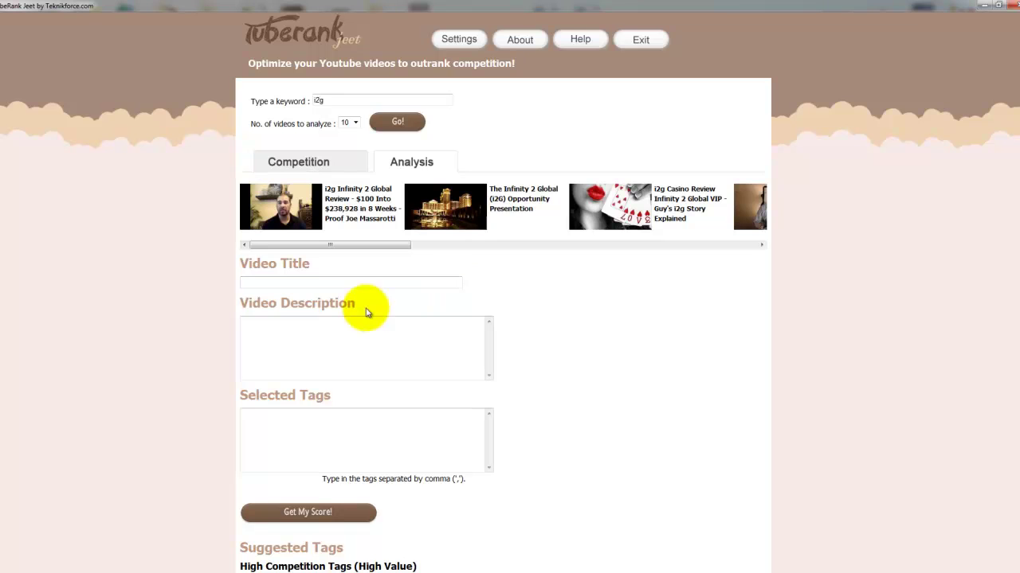
left_click(326, 327)
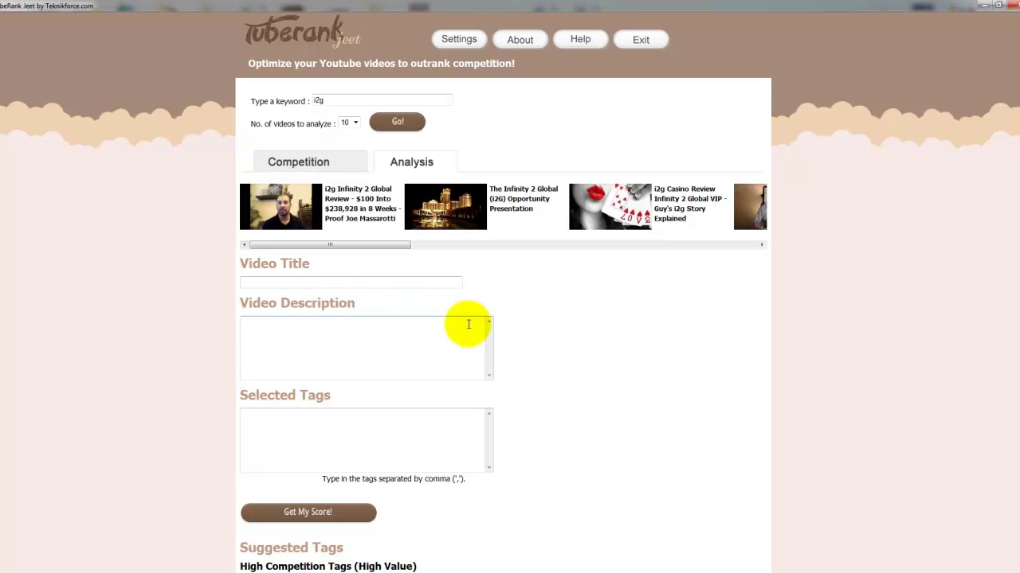
left_click(427, 283)
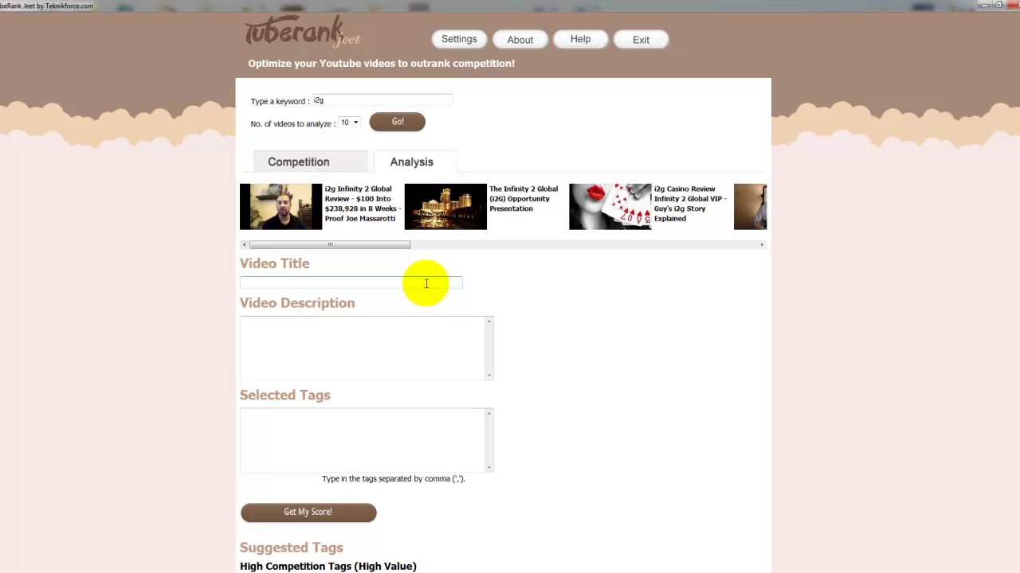
type("i2g ")
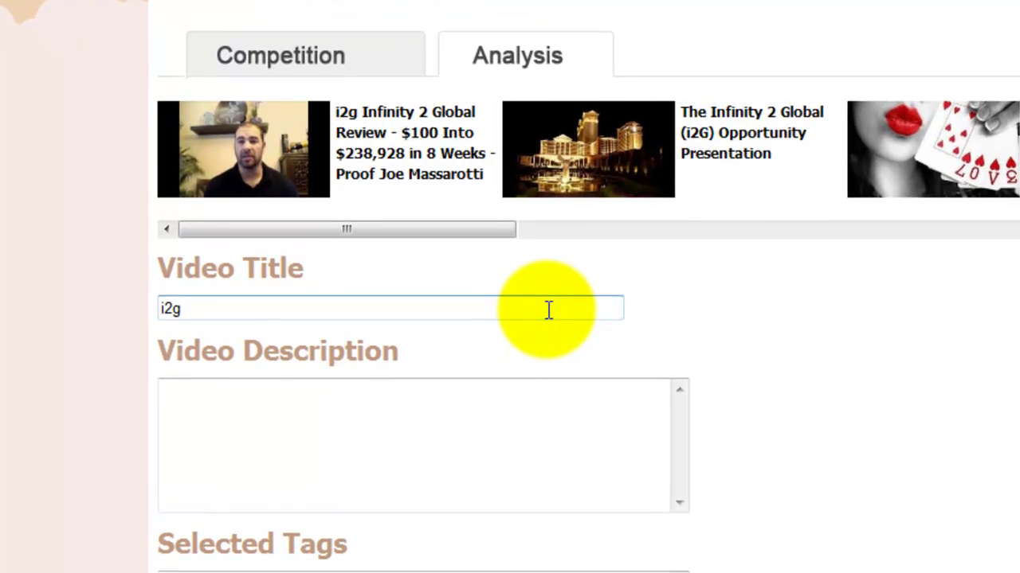
type("- infinit")
type("y 2 global rev")
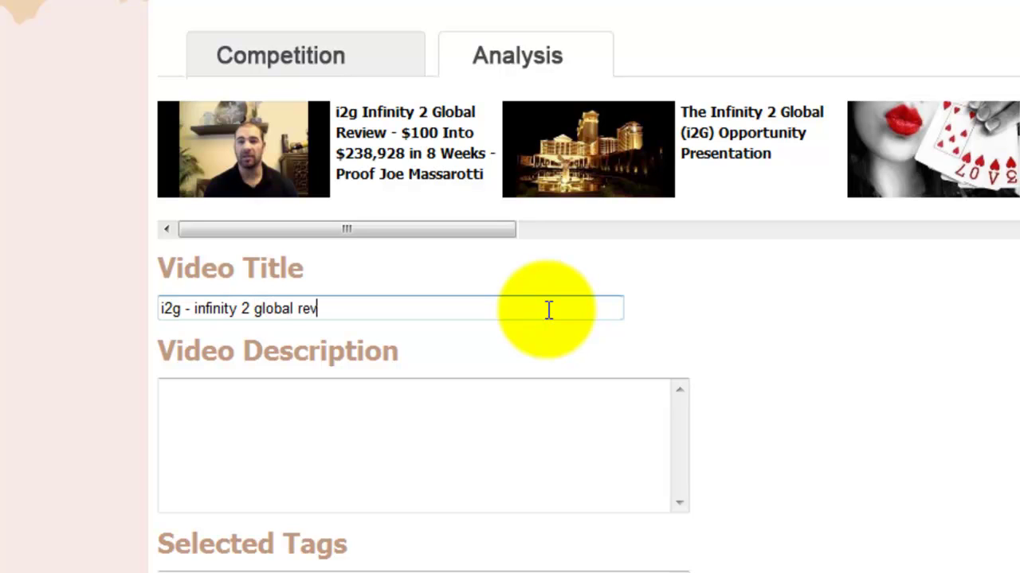
type("iew")
Paste the multi-line description with its partner link into Video Description
left_click(555, 455)
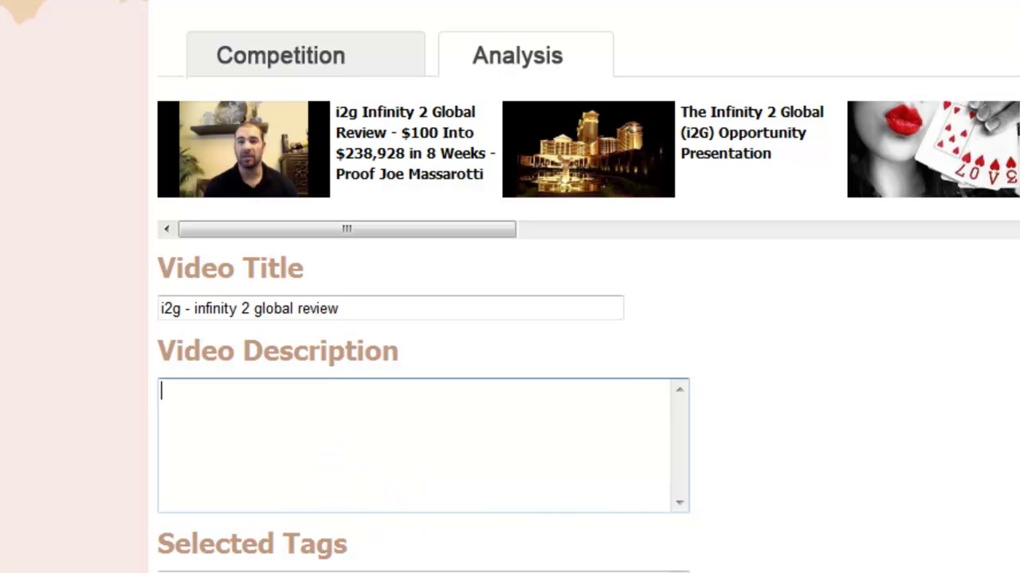
key("ctrl+v")
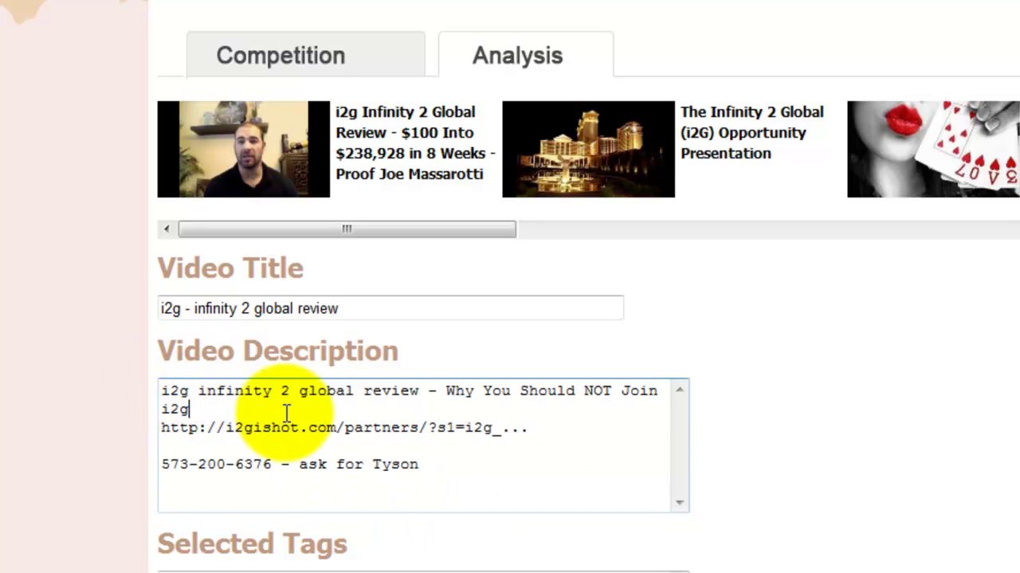
left_click_drag(161, 390, 243, 408)
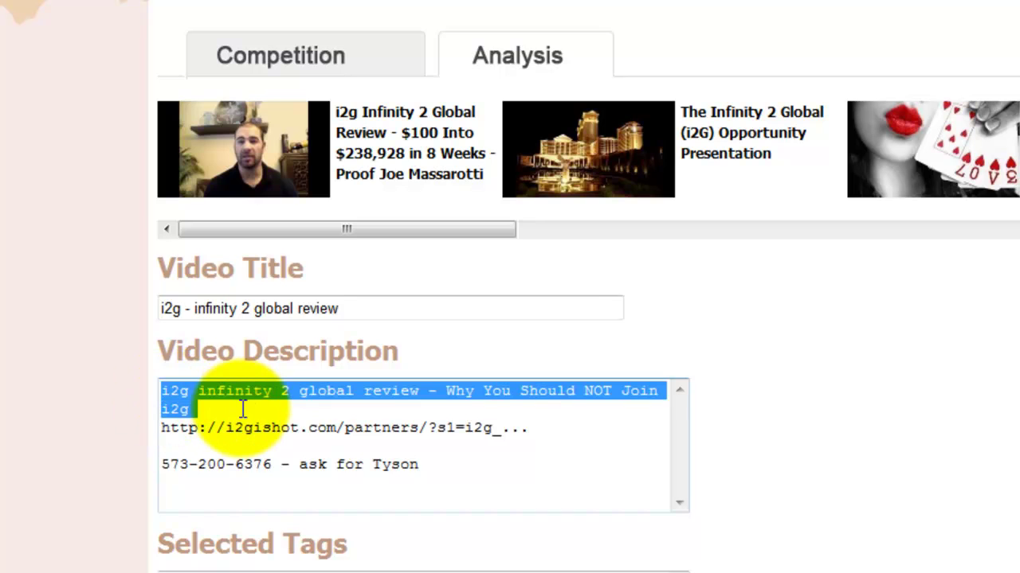
left_click(530, 428)
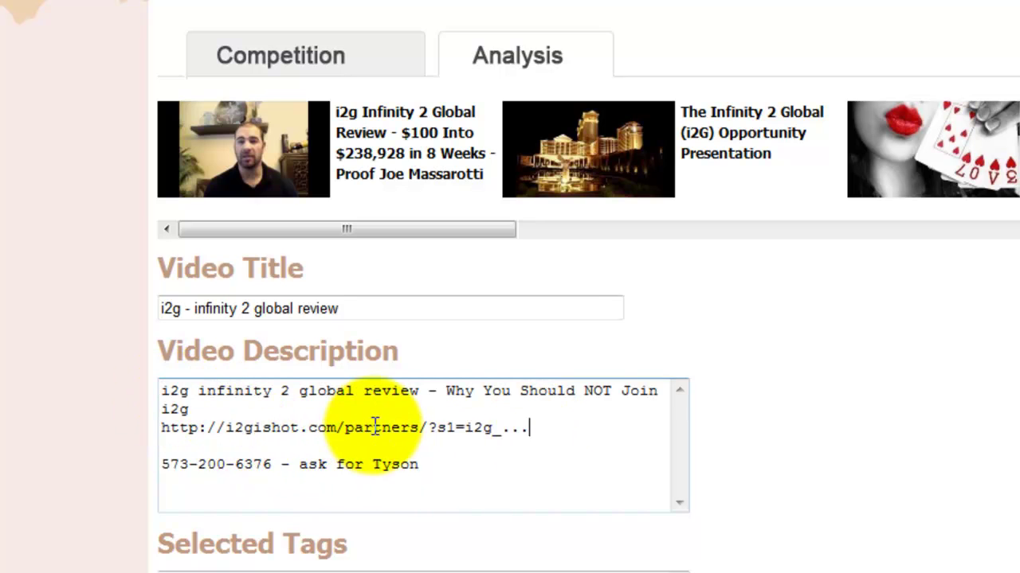
left_click_drag(374, 427, 572, 470)
key("Right")
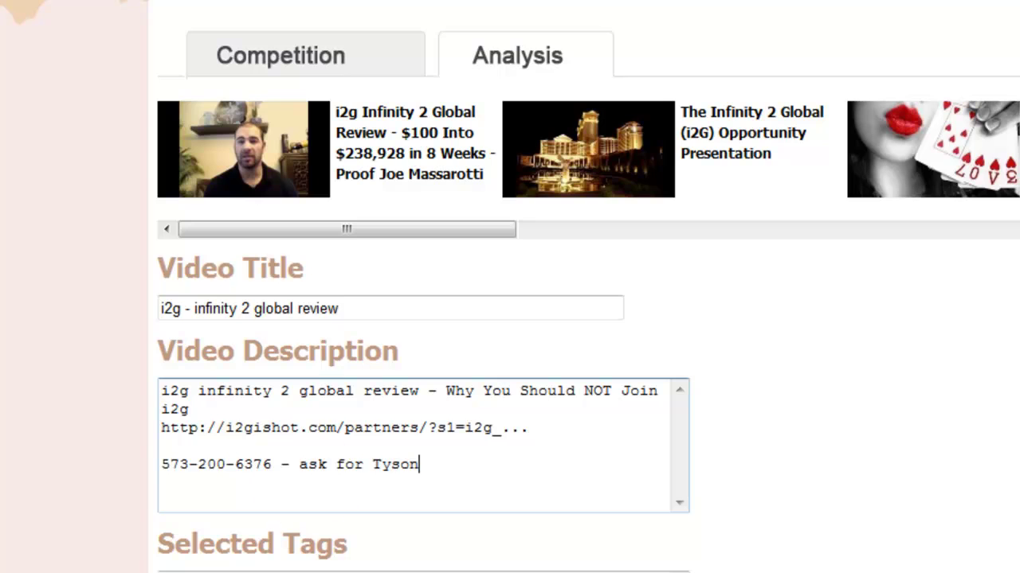
scroll(364, 558, "down", 3)
left_click(391, 426)
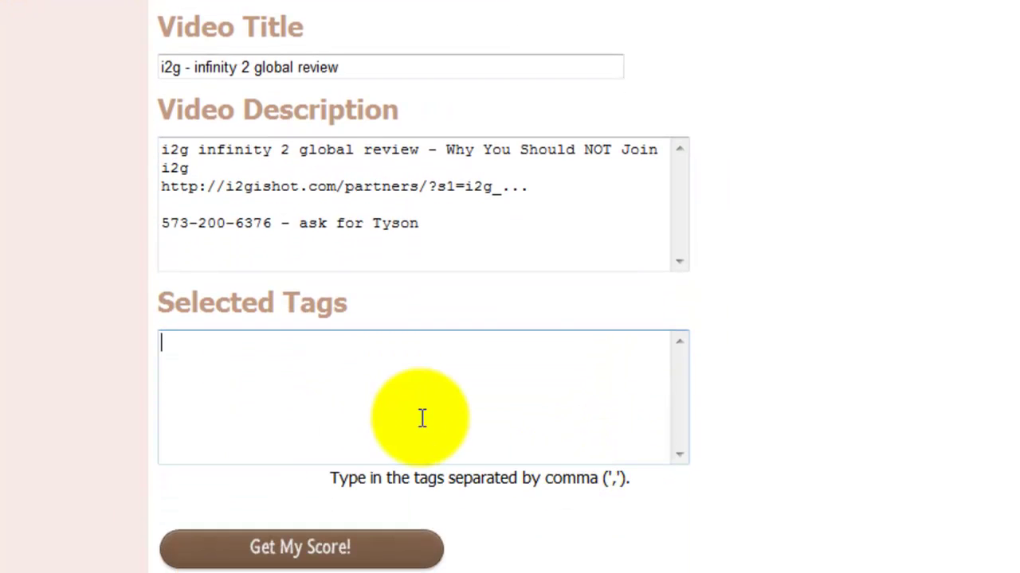
scroll(422, 419, "down", 2)
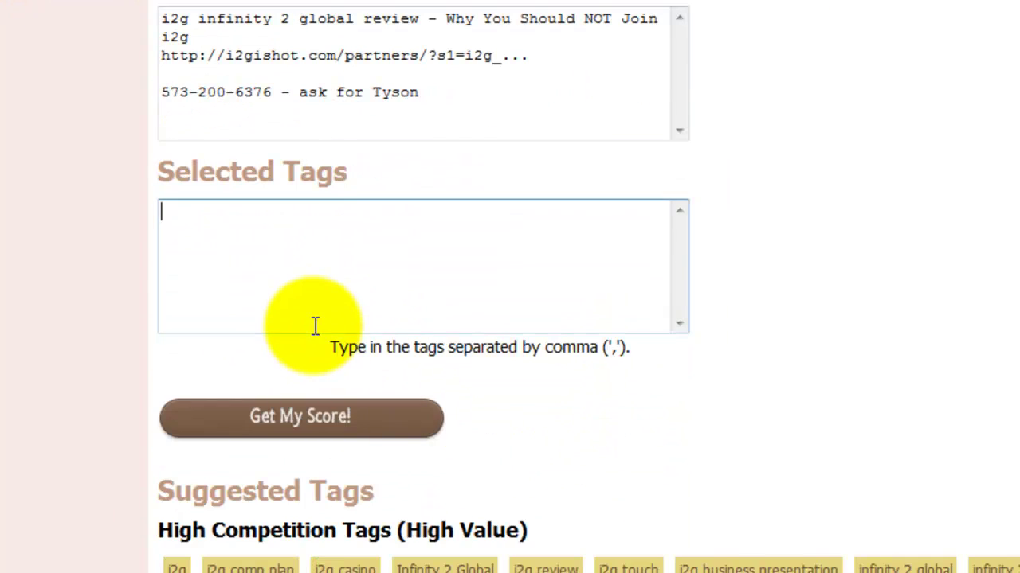
scroll(316, 325, "down", 2)
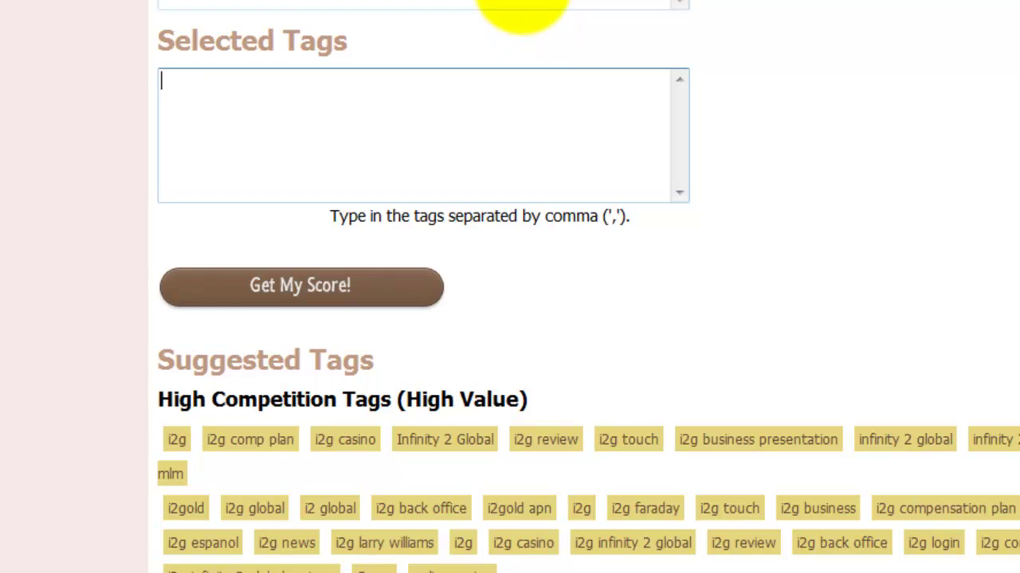
left_click(464, 107)
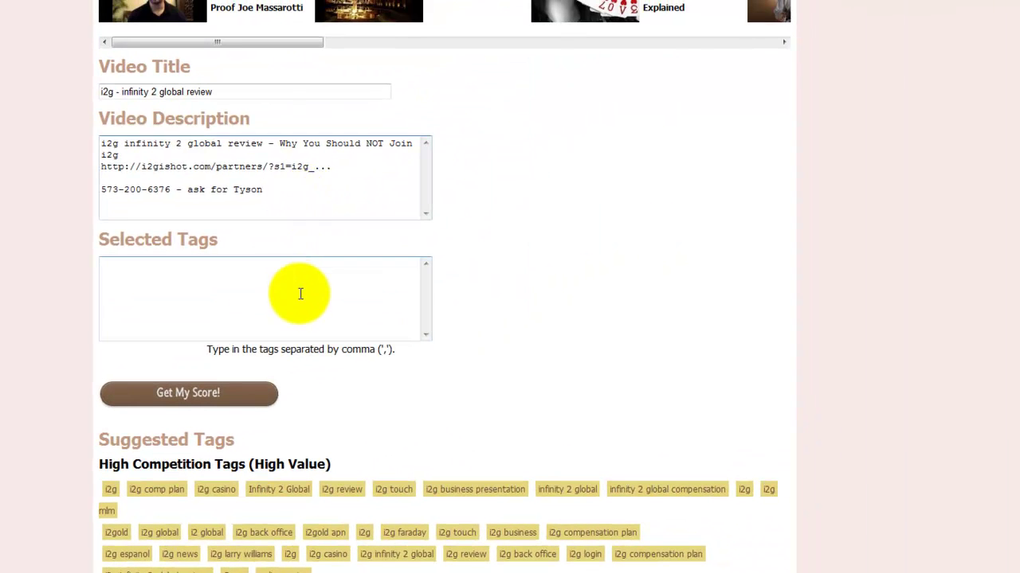
left_click(299, 293)
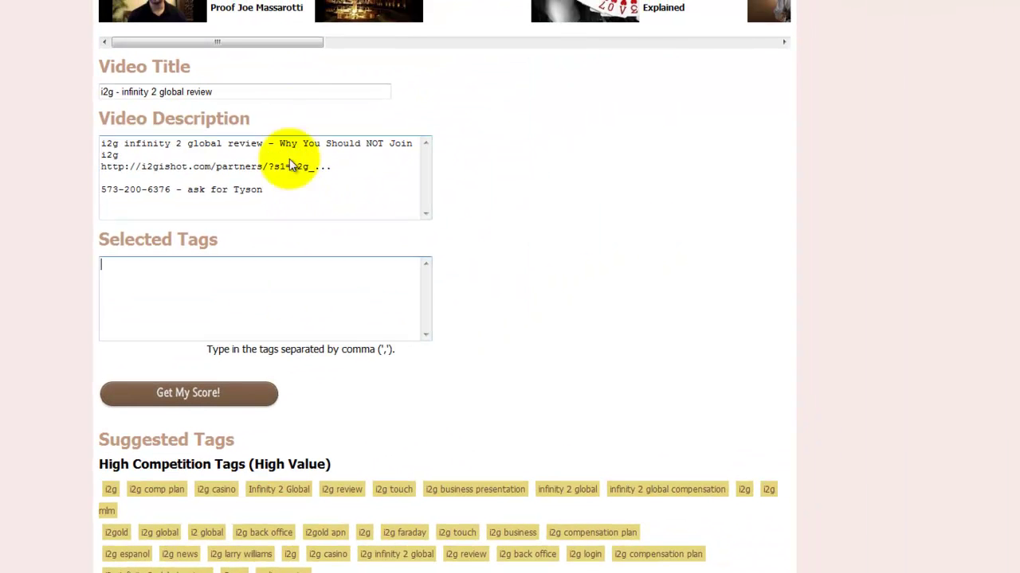
left_click(289, 93)
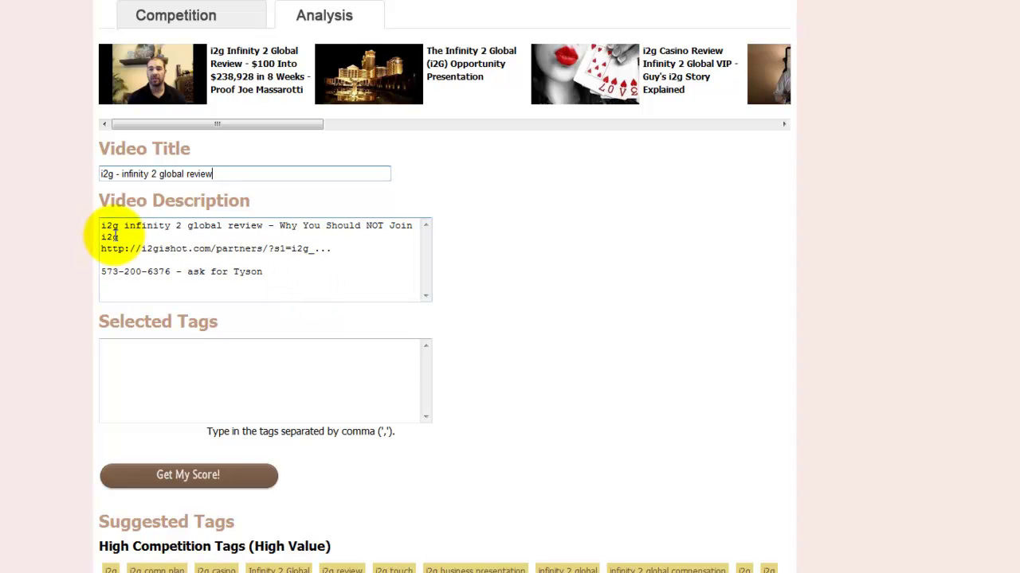
mouse_move(102, 225)
left_mouse_down()
mouse_move(287, 259)
mouse_move(313, 279)
left_mouse_up()
left_click(313, 275)
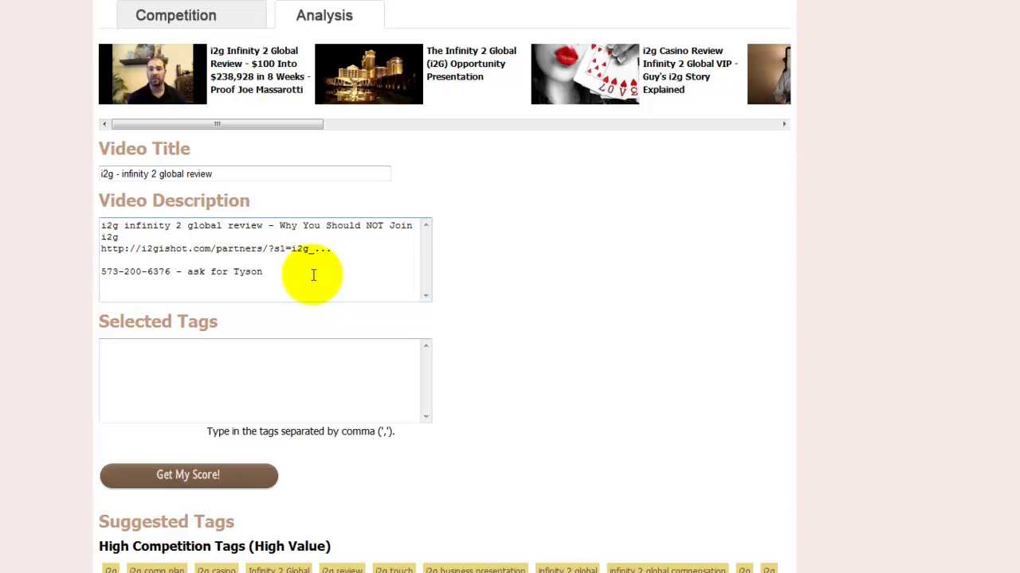
left_click(263, 375)
scroll(48, 313, "down", 1)
scroll(48, 313, "down", 2)
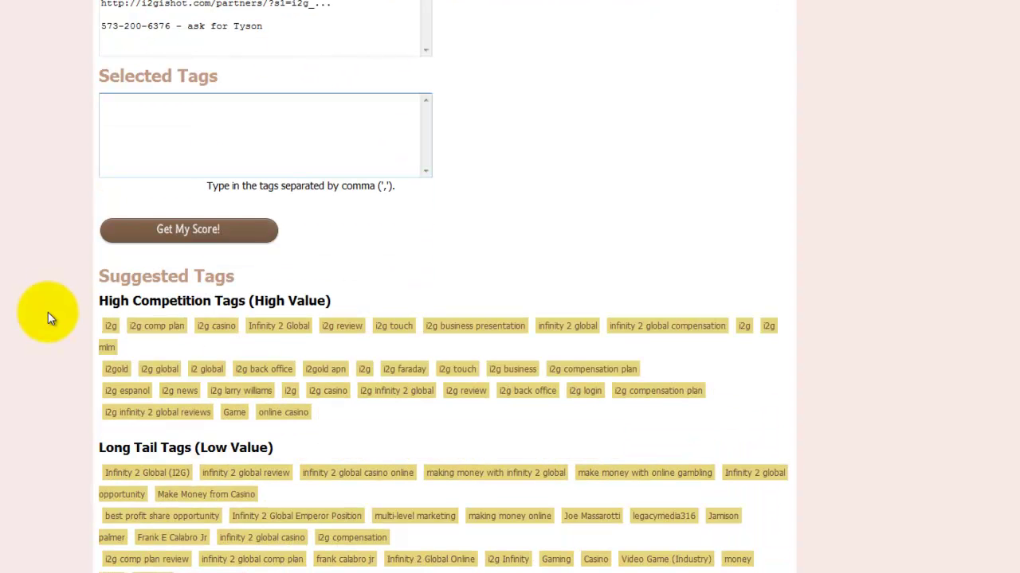
scroll(51, 307, "up", 4)
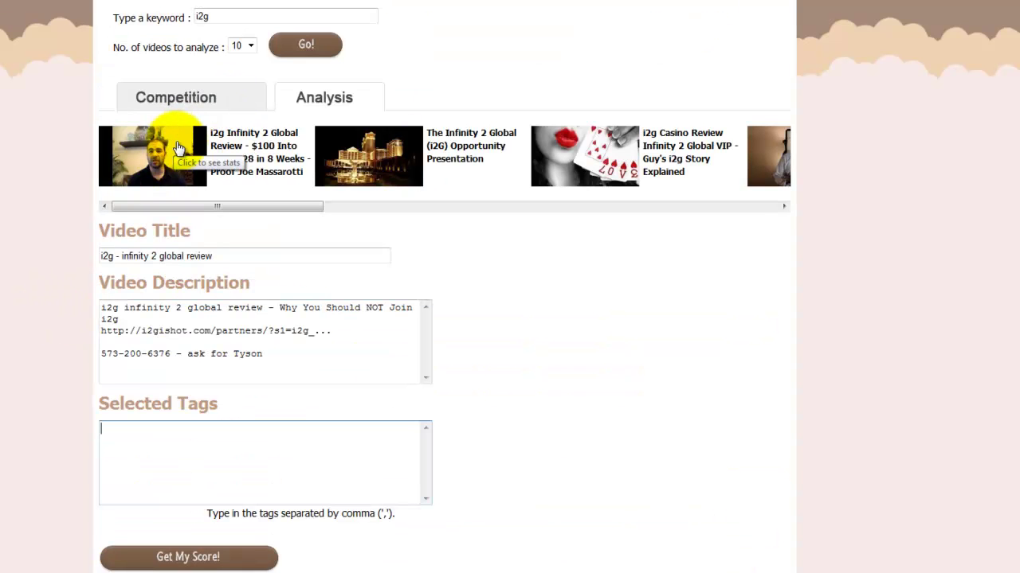
scroll(180, 144, "down", 2)
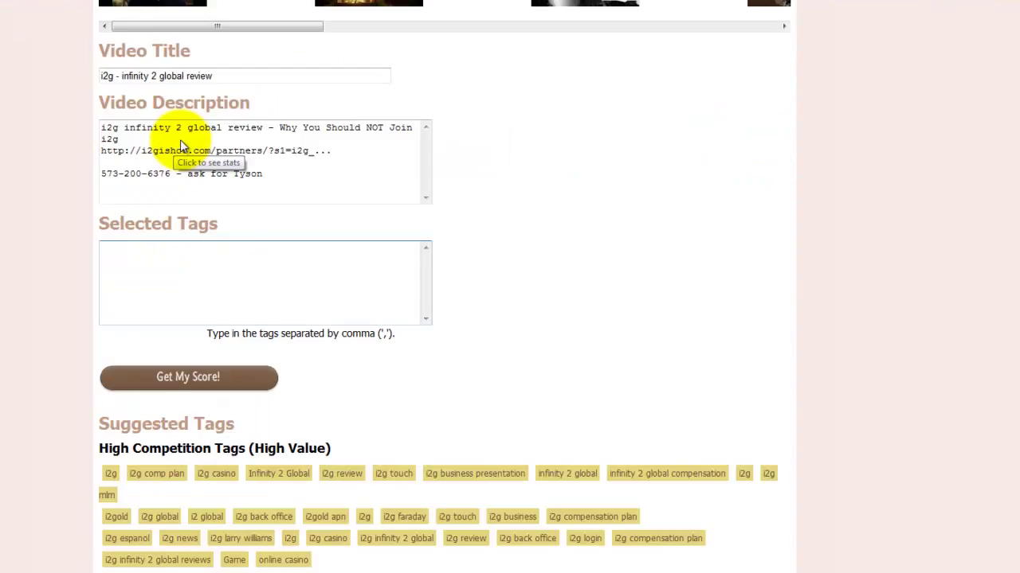
scroll(180, 140, "down", 6)
scroll(181, 140, "up", 4)
scroll(182, 140, "up", 3)
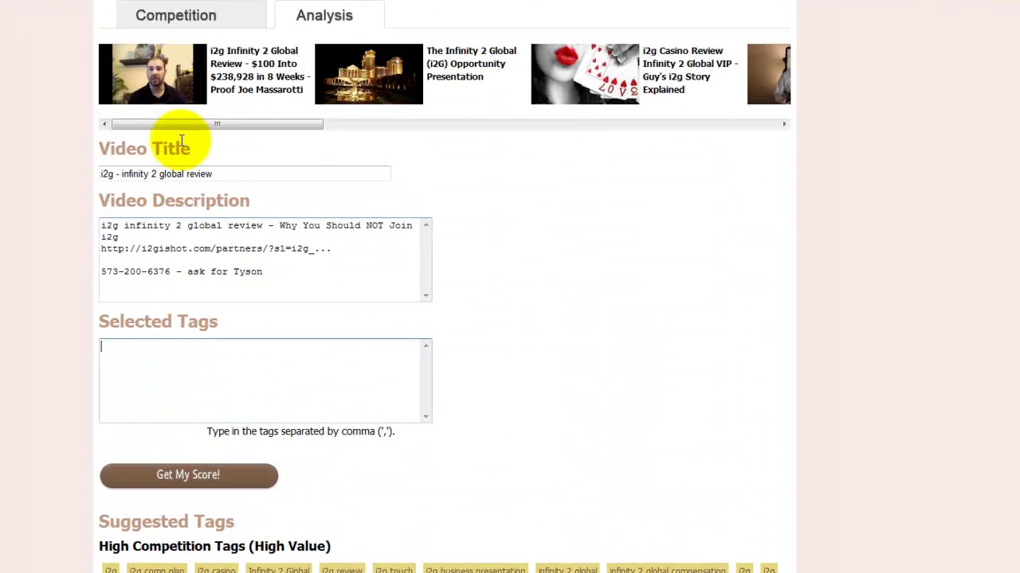
scroll(182, 140, "down", 3)
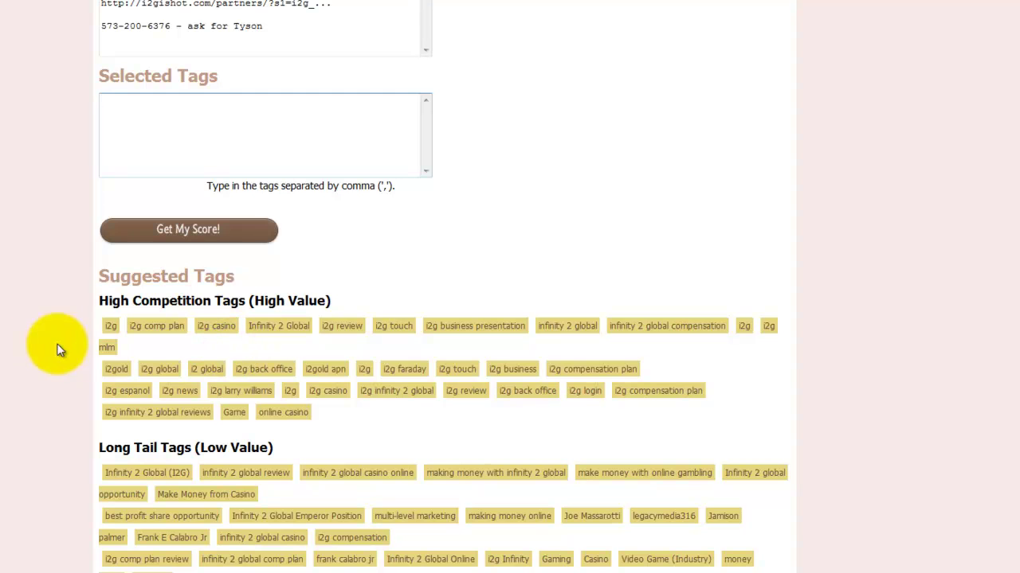
scroll(136, 330, "down", 2)
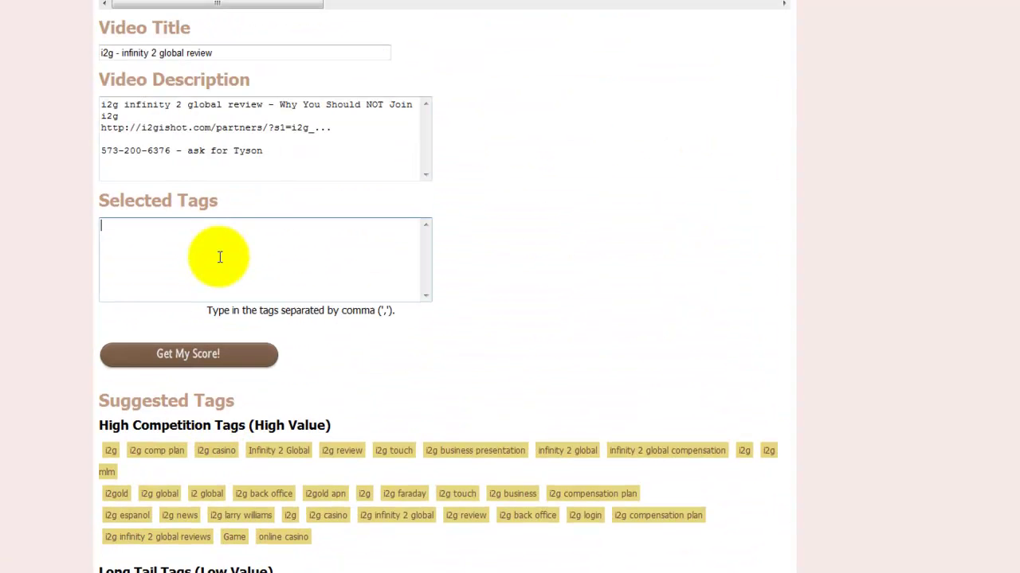
Add tags i2g, i2g comp plan, Infinity 2 Global, i2g touch, i2g casino, i2g business and i2g back office
left_click(219, 257)
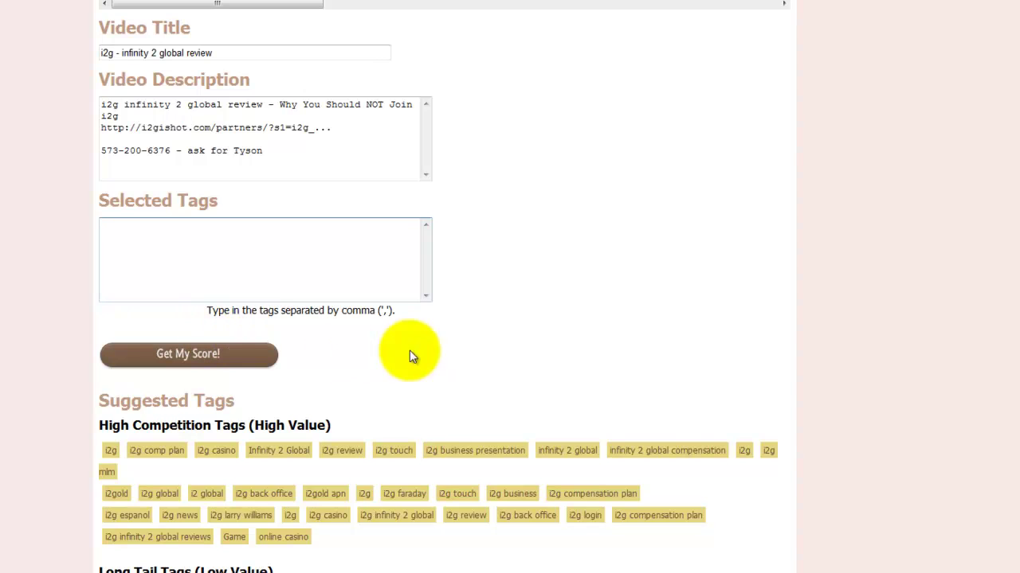
left_click(111, 452)
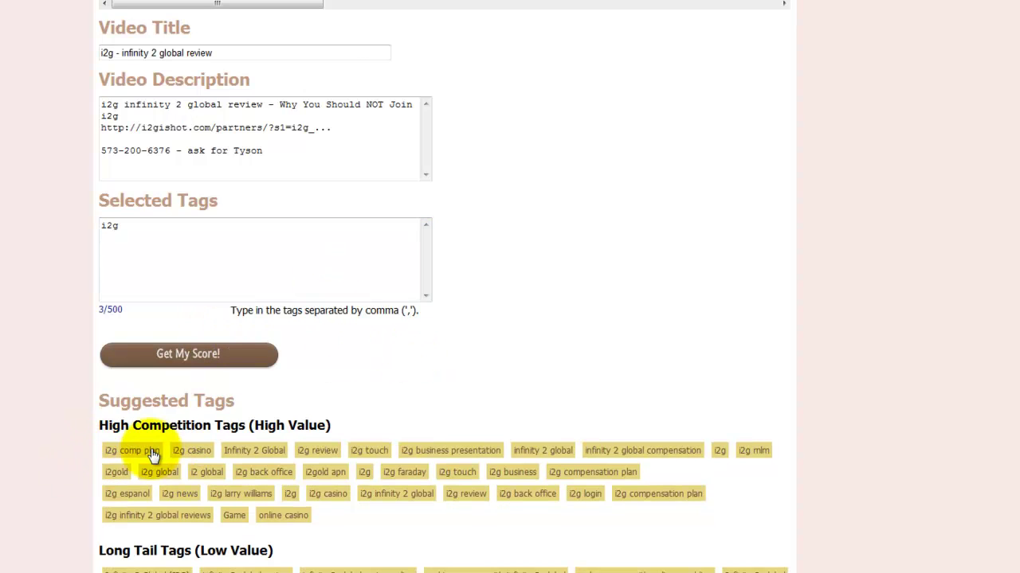
left_click(153, 453)
left_click(195, 451)
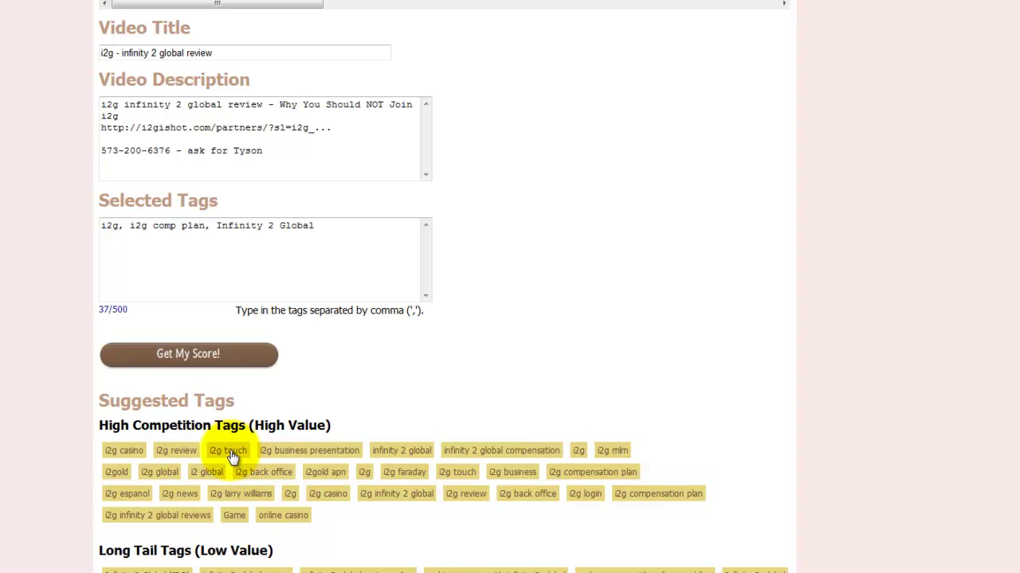
left_click(231, 453)
left_click(126, 451)
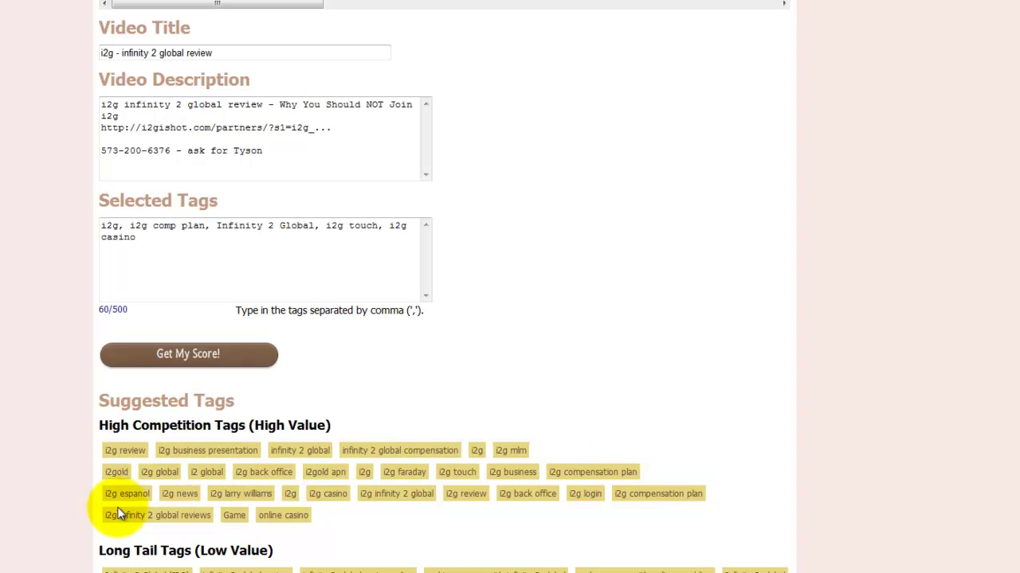
left_click(420, 454)
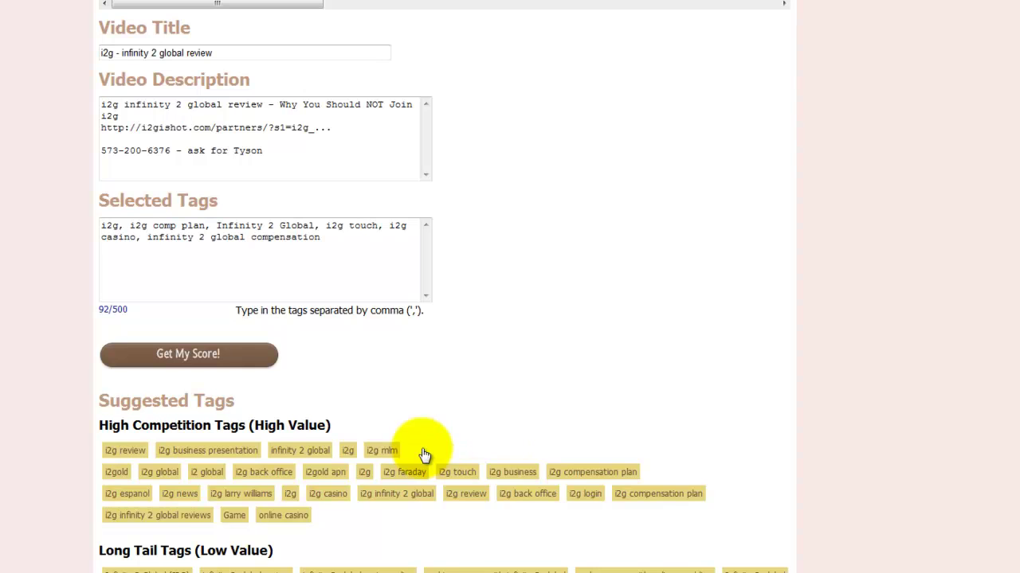
left_click(518, 476)
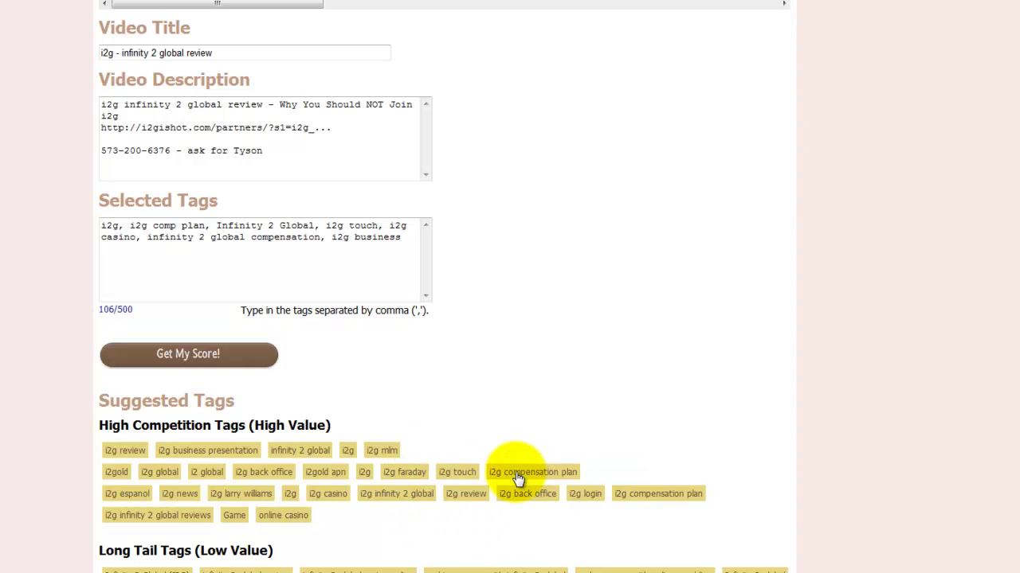
left_click(529, 495)
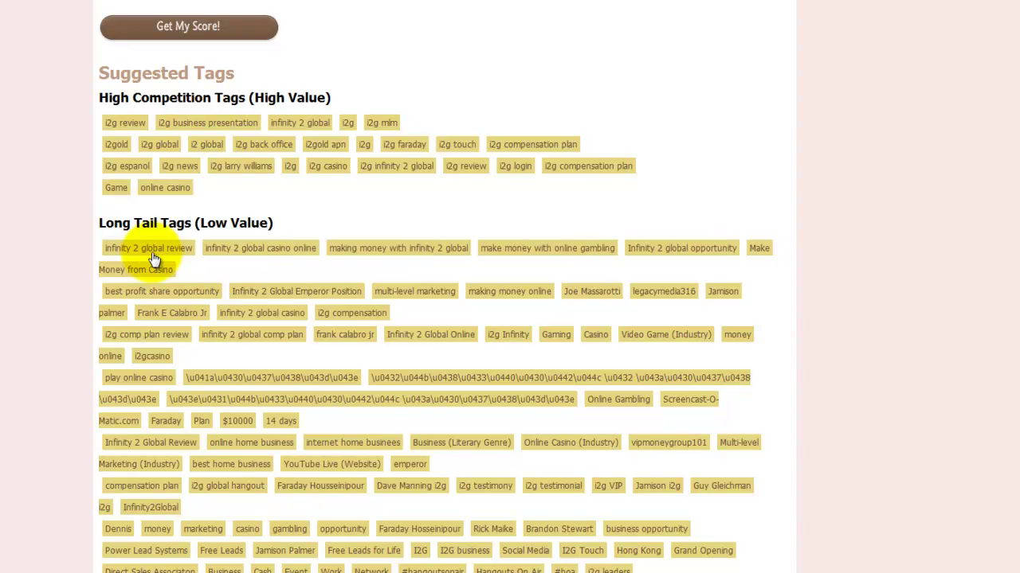
Add long-tail tags: infinity 2 global review, multi-level marketing and making money online
left_click(159, 261)
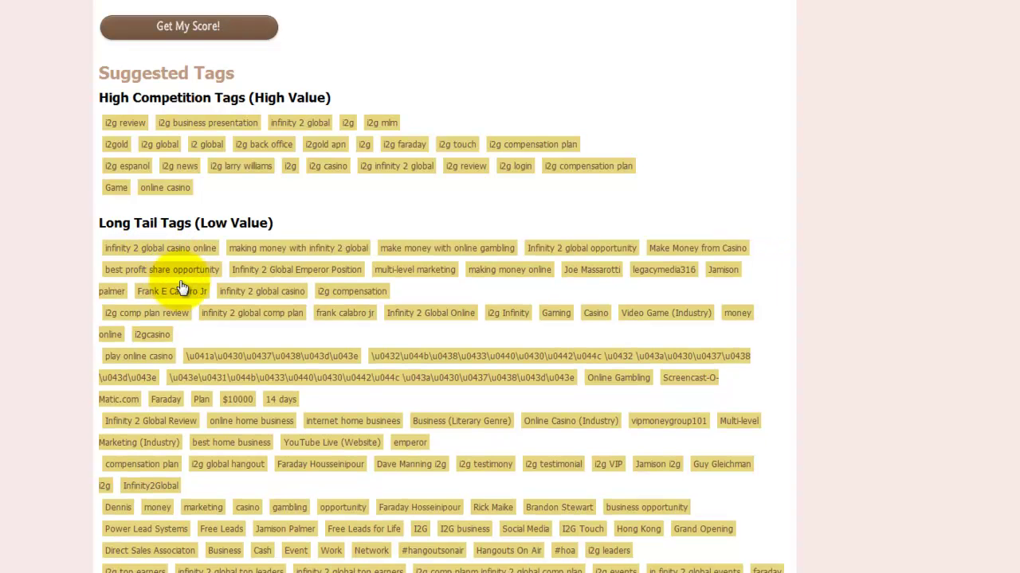
left_click(323, 249)
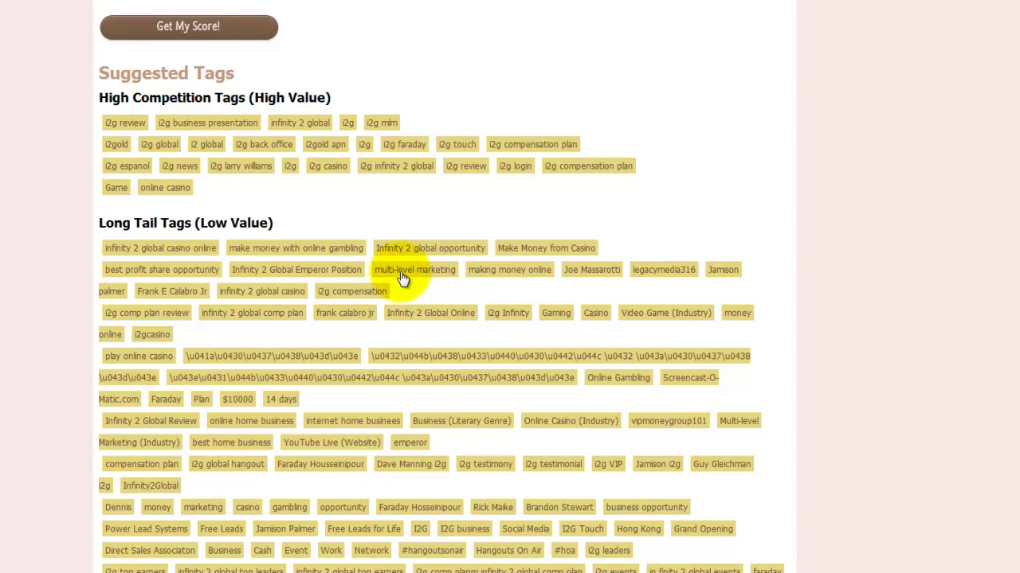
left_click(438, 270)
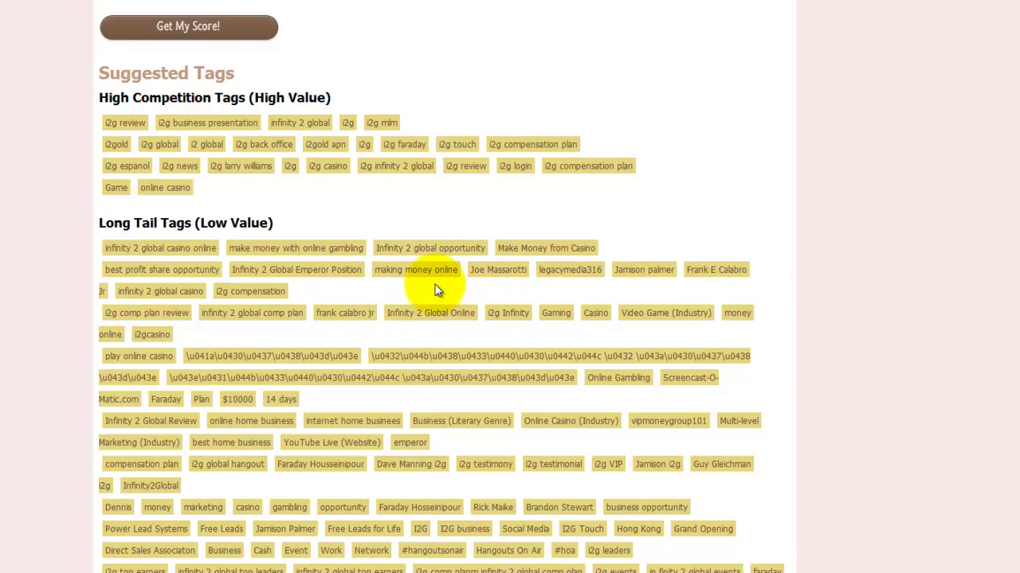
left_click(432, 275)
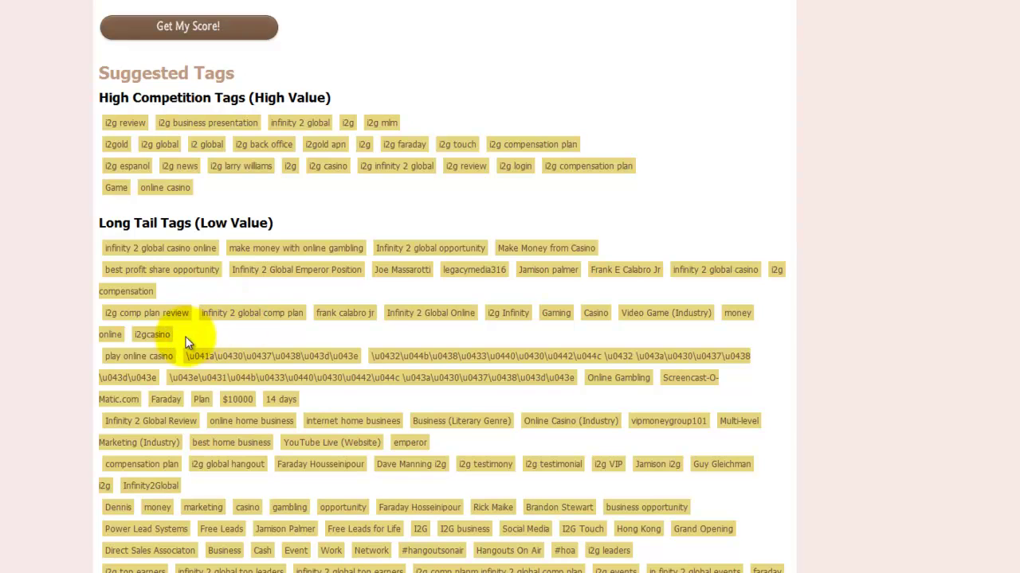
scroll(260, 369, "up", 7)
scroll(360, 371, "down", 1)
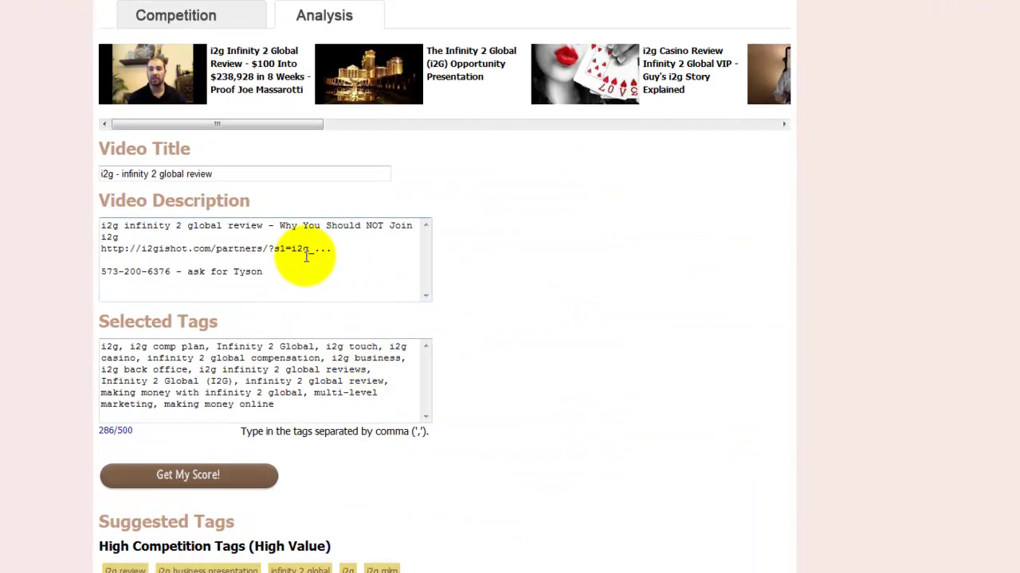
left_click_drag(341, 249, 216, 249)
key("Delete")
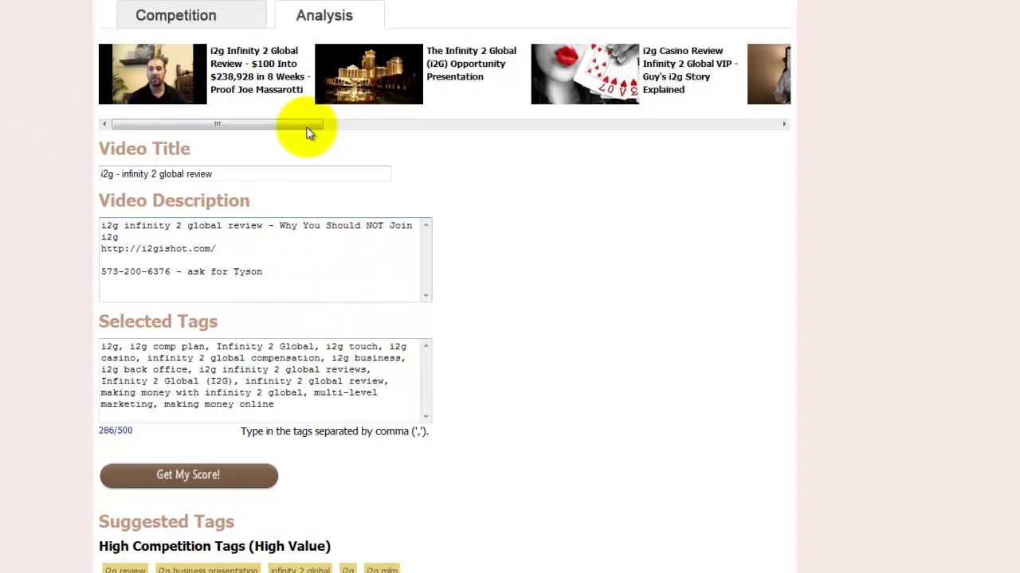
Score the listing at 84% and review the tip about extending the title
left_click(193, 478)
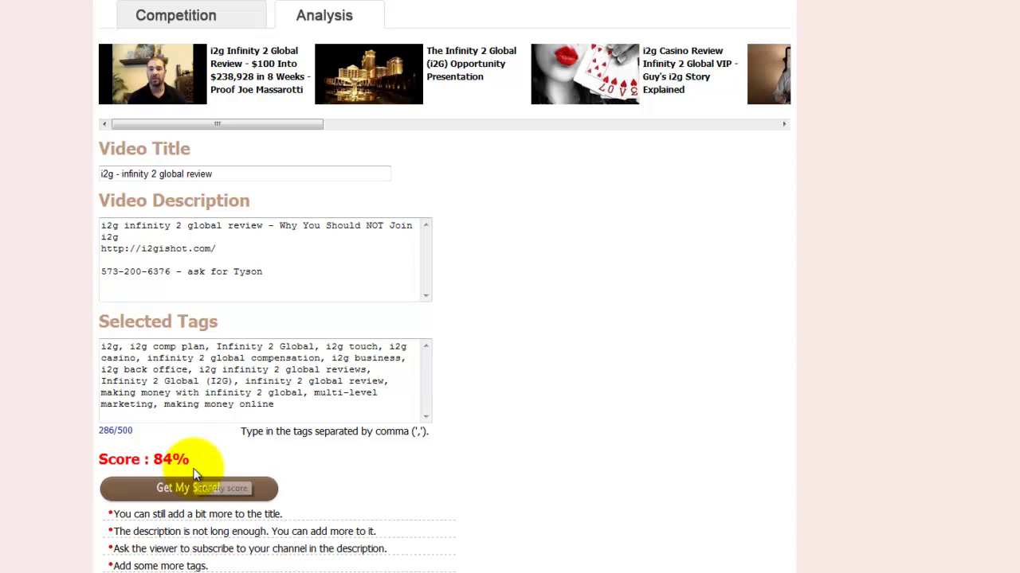
scroll(270, 460, "down", 2)
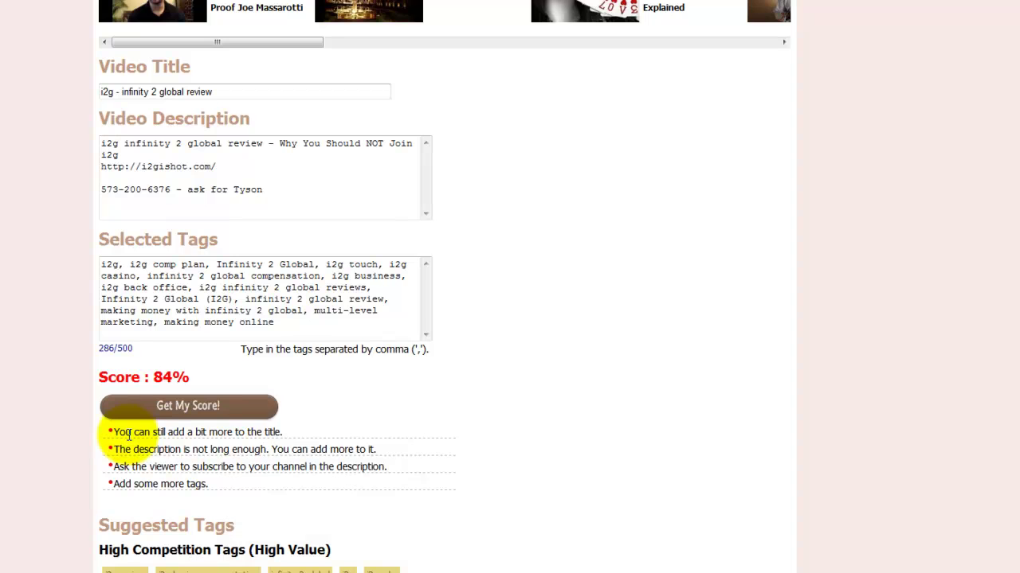
left_click_drag(127, 434, 293, 435)
left_click(297, 436)
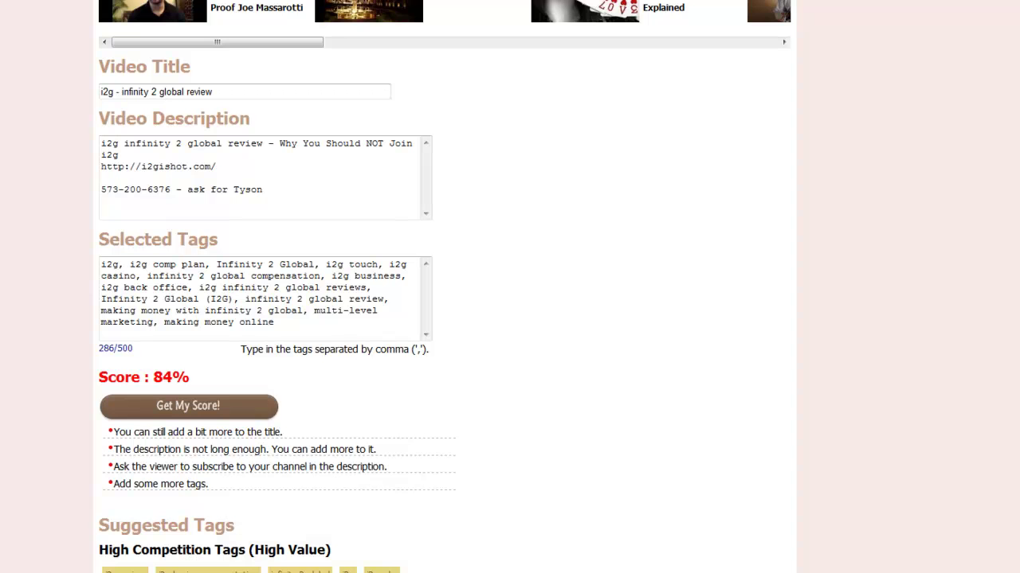
Replace the title with 'i2g Infinity 2 Global Review - Why You Should NOT Join…'
left_click(283, 94)
key("ctrl+a")
key("ctrl+v")
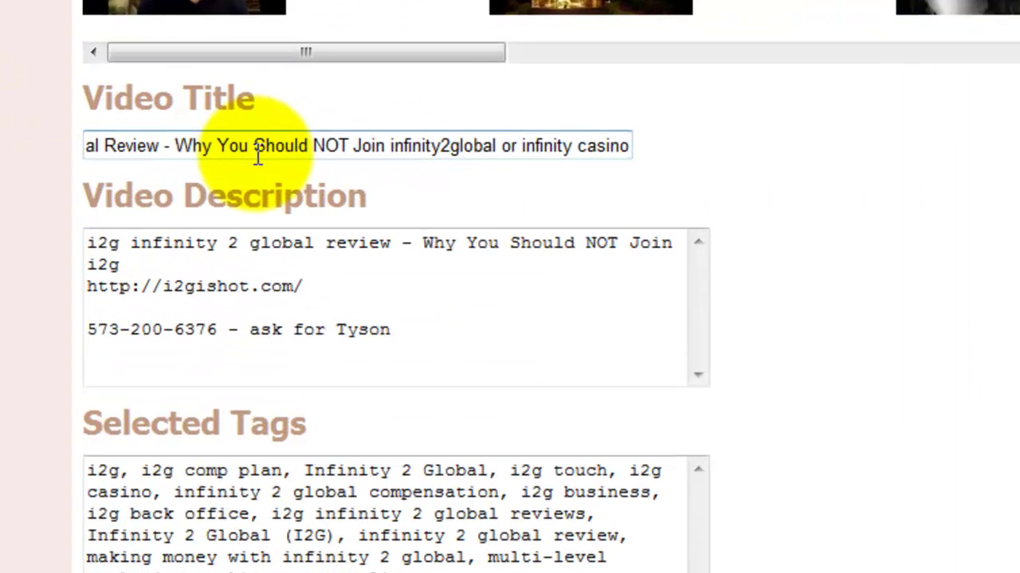
left_click_drag(166, 91, 98, 91)
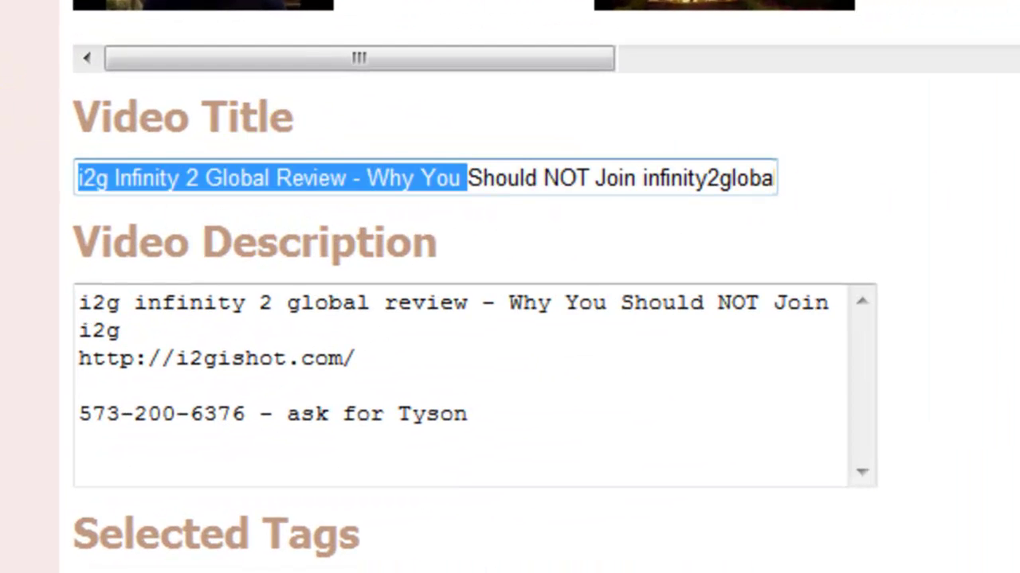
left_click(198, 179)
left_click_drag(366, 179, 642, 177)
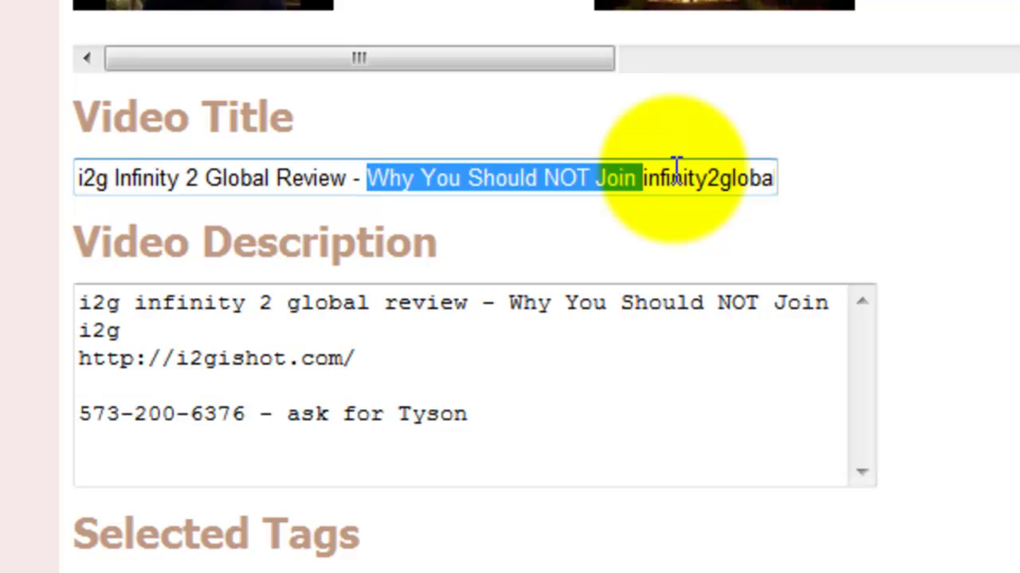
left_click_drag(644, 177, 648, 177)
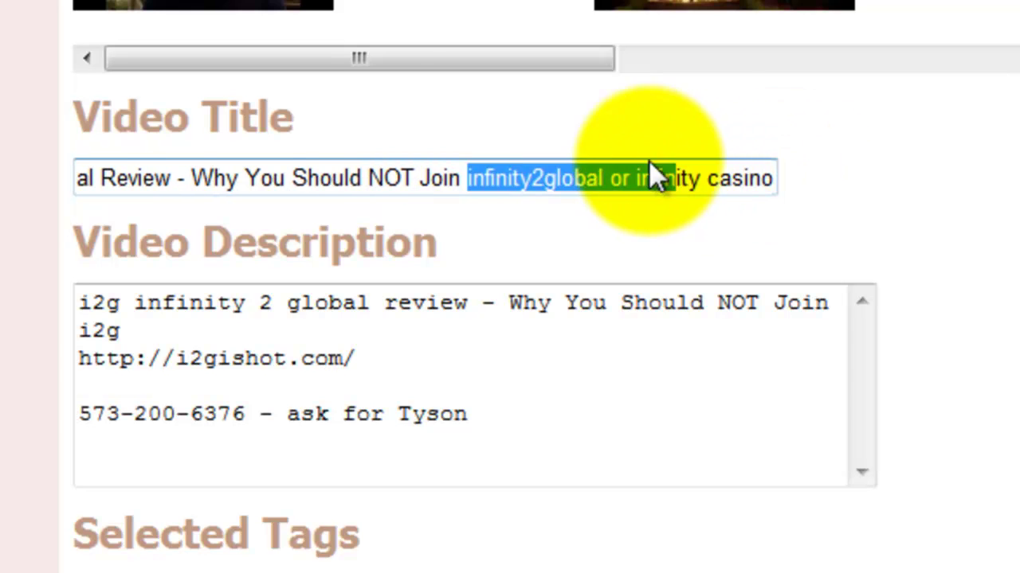
left_click(576, 177)
left_click_drag(278, 178, 7, 192)
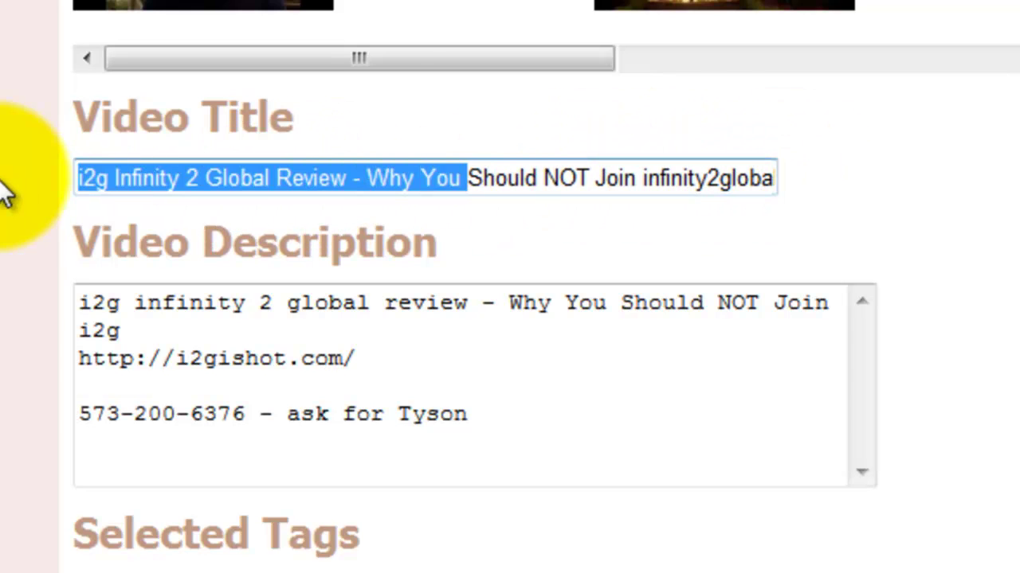
left_click(117, 182)
Check that the title opens with the keywords i2g Infinity 2 Global Review
mouse_move(119, 177)
left_mouse_down()
mouse_move(77, 177)
mouse_move(274, 179)
left_mouse_up()
left_click(137, 176)
left_click(278, 193)
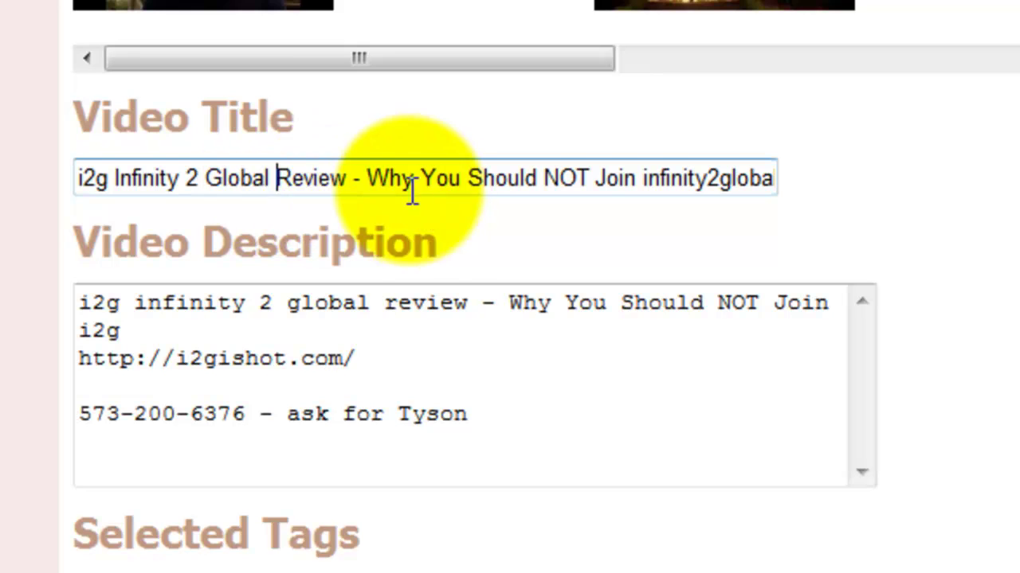
left_click_drag(354, 181, 118, 183)
left_click(93, 182)
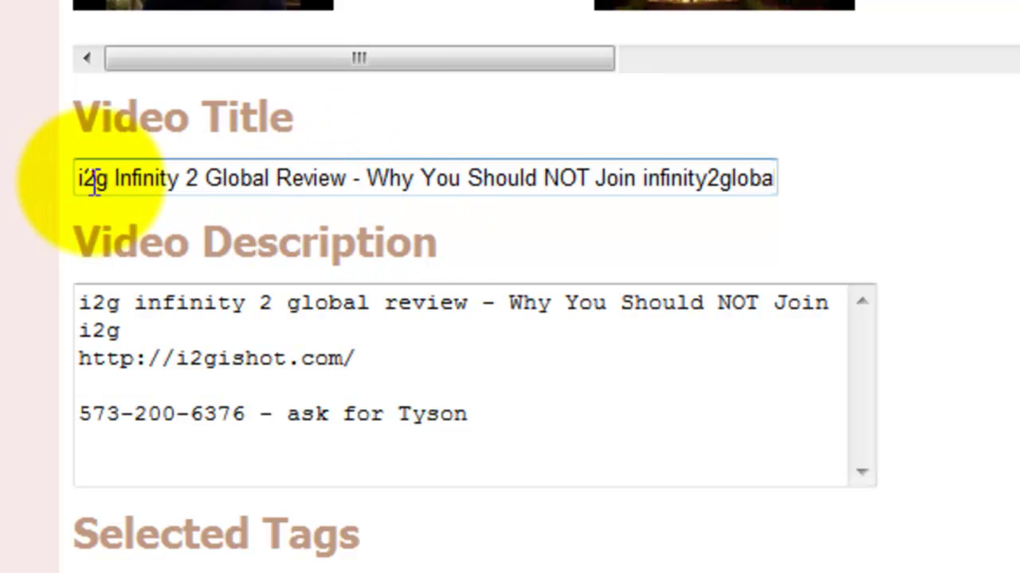
double_click(100, 181)
double_click(324, 180)
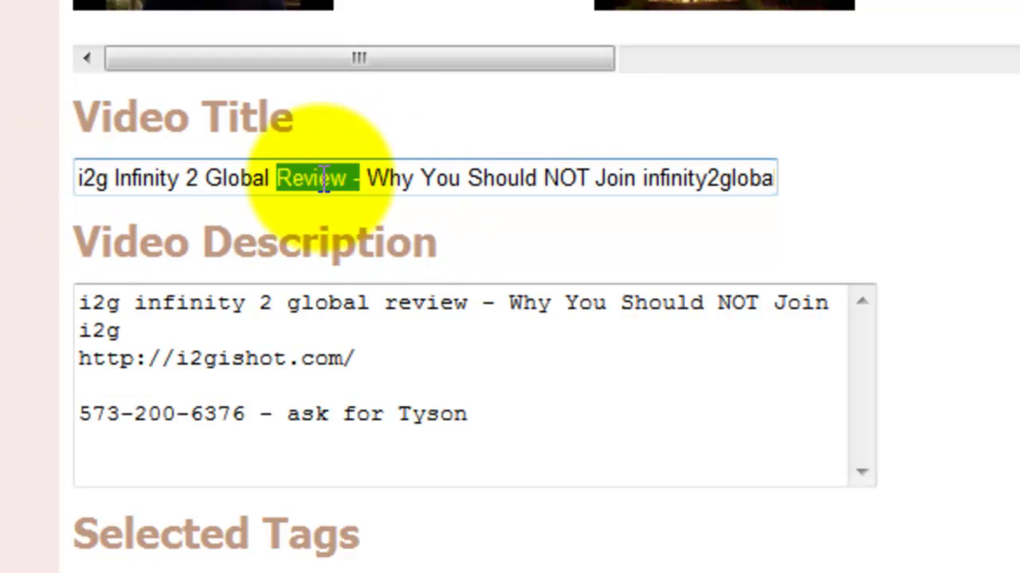
left_click_drag(544, 178, 824, 191)
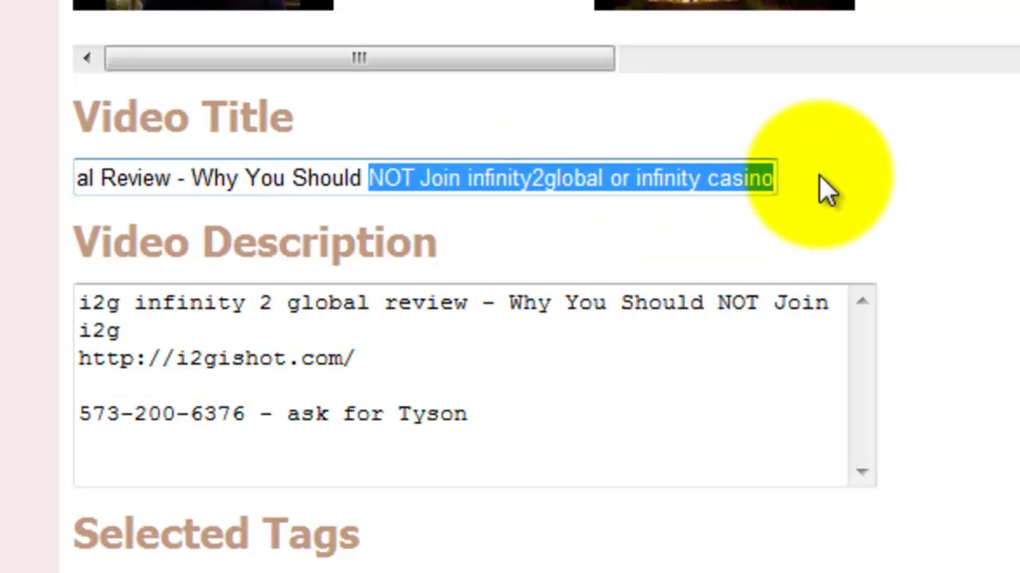
left_click(474, 192)
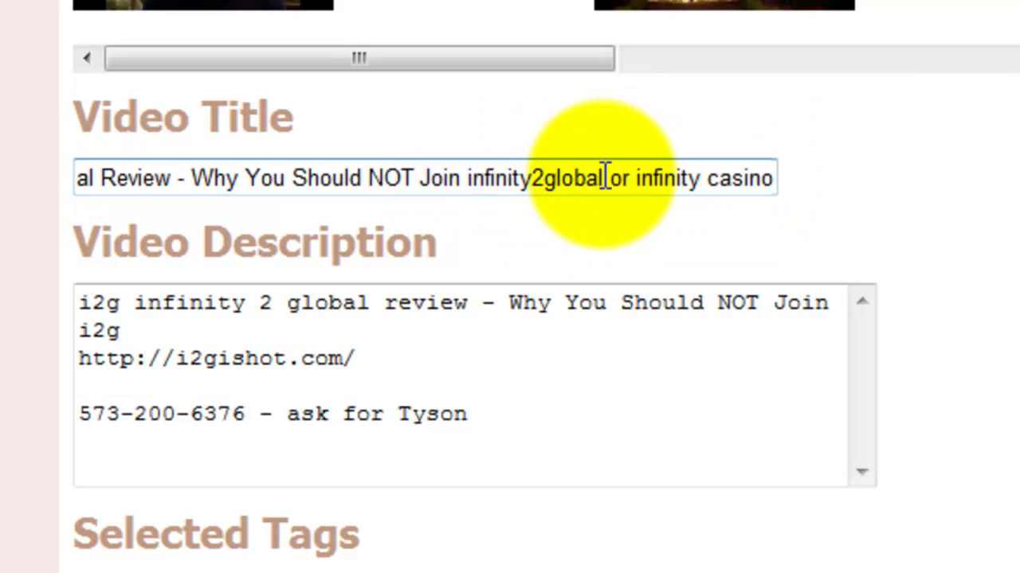
Check that the title ends with the infinity2global and infinity casino keywords
left_click_drag(611, 180, 482, 195)
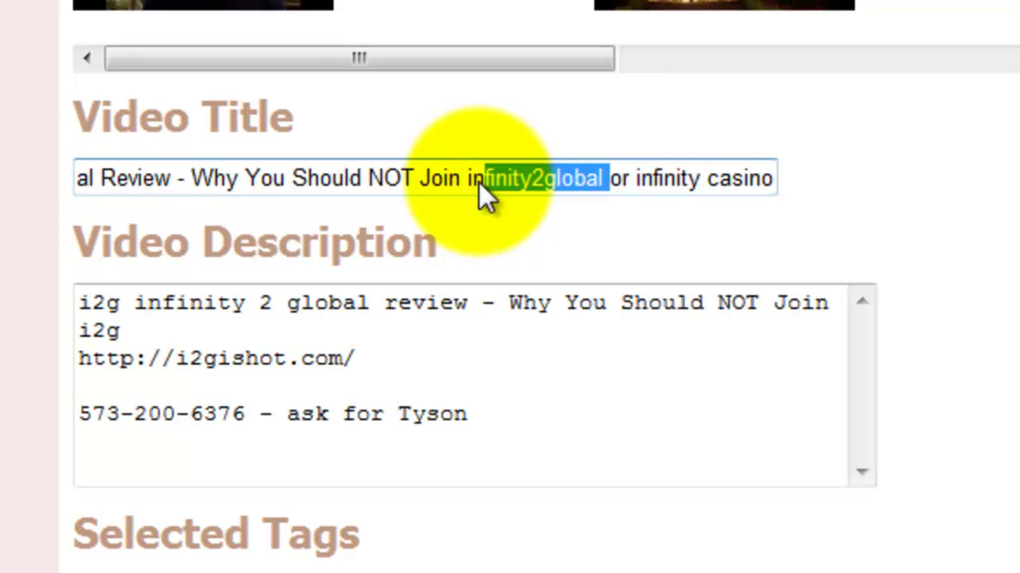
left_click_drag(636, 178, 812, 189)
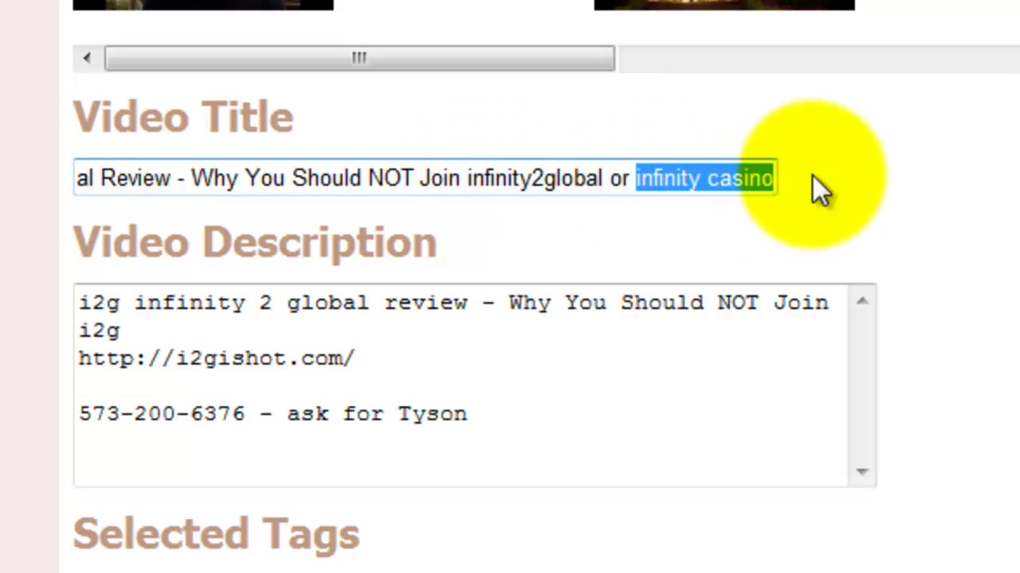
left_click(474, 198)
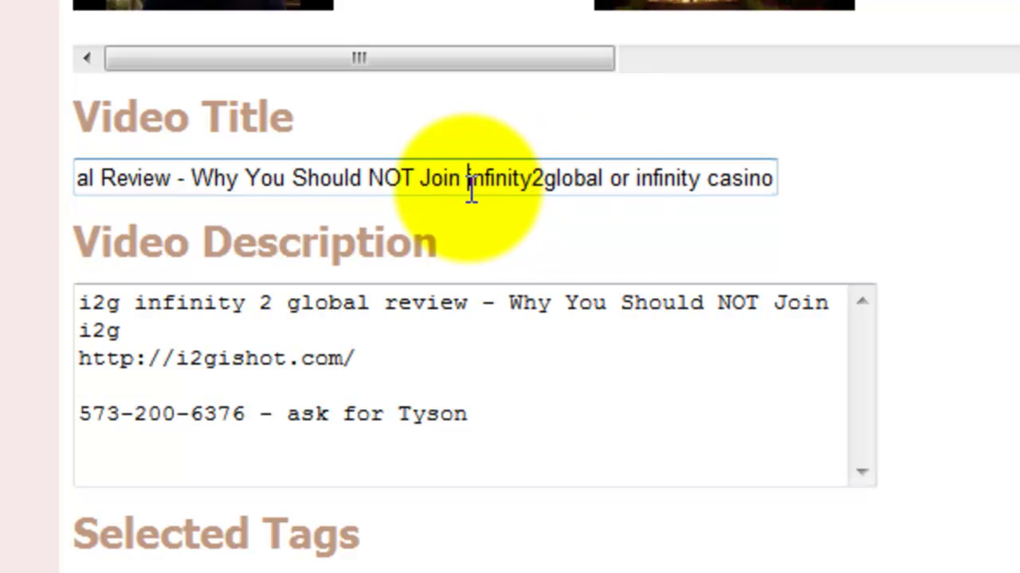
mouse_move(178, 180)
left_mouse_down()
mouse_move(61, 192)
mouse_move(113, 184)
left_mouse_up()
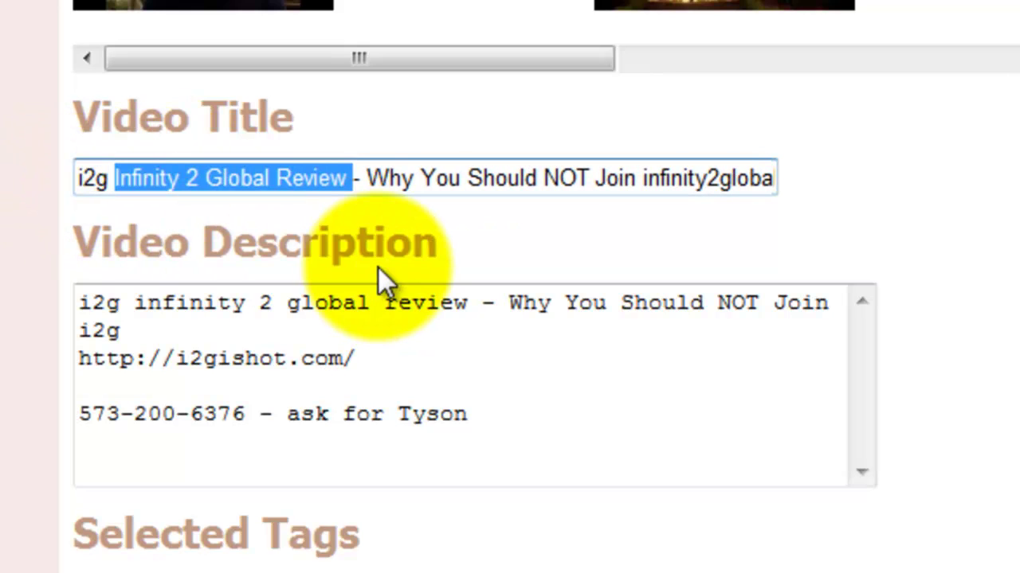
left_click(288, 175)
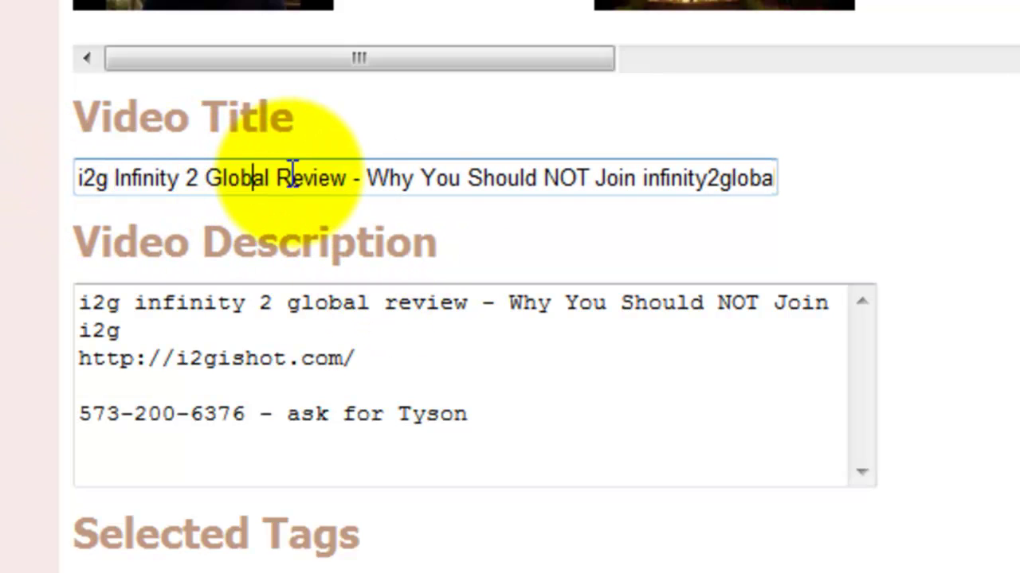
left_click_drag(79, 178, 114, 178)
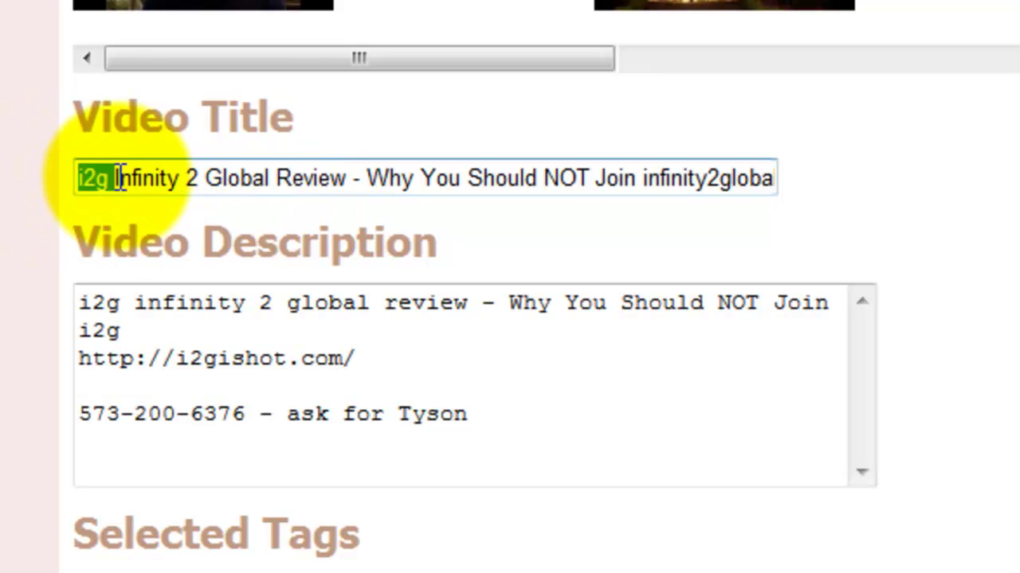
left_click_drag(296, 190, 794, 178)
left_click(631, 177)
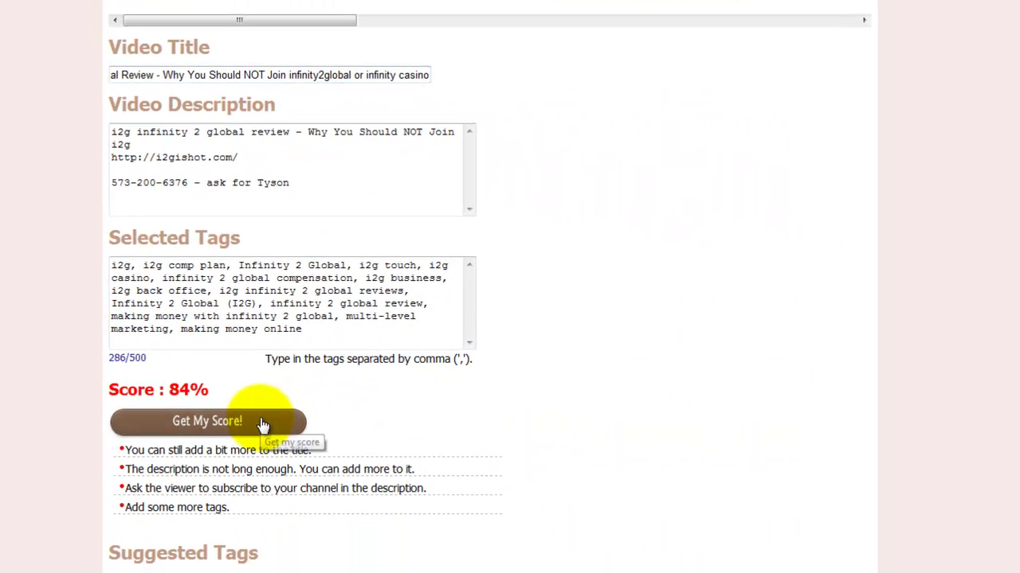
Rescore the listing, which now reaches 88%
left_click(239, 423)
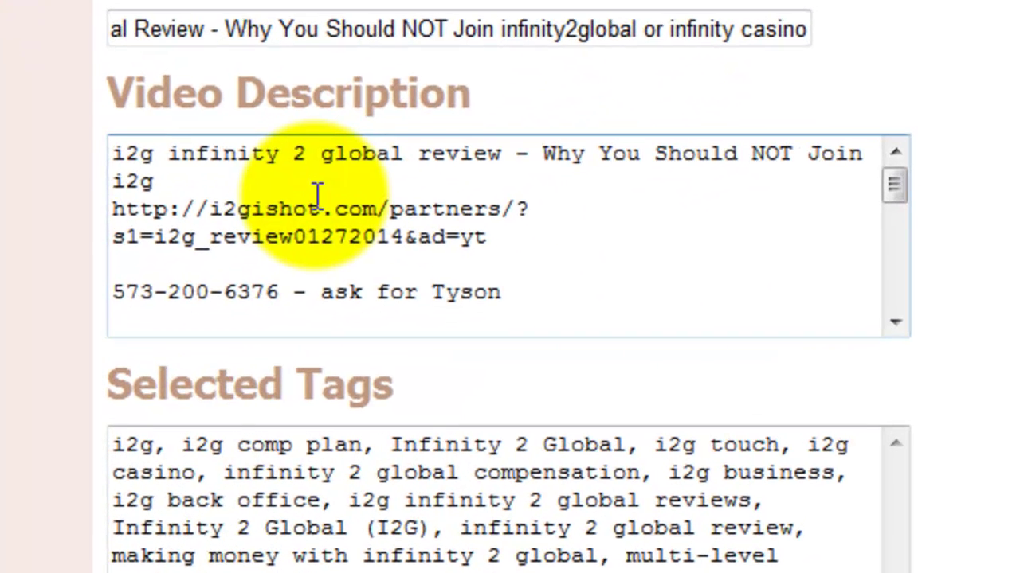
Delete the question mark before s1 in the description's partners link
left_click(197, 328)
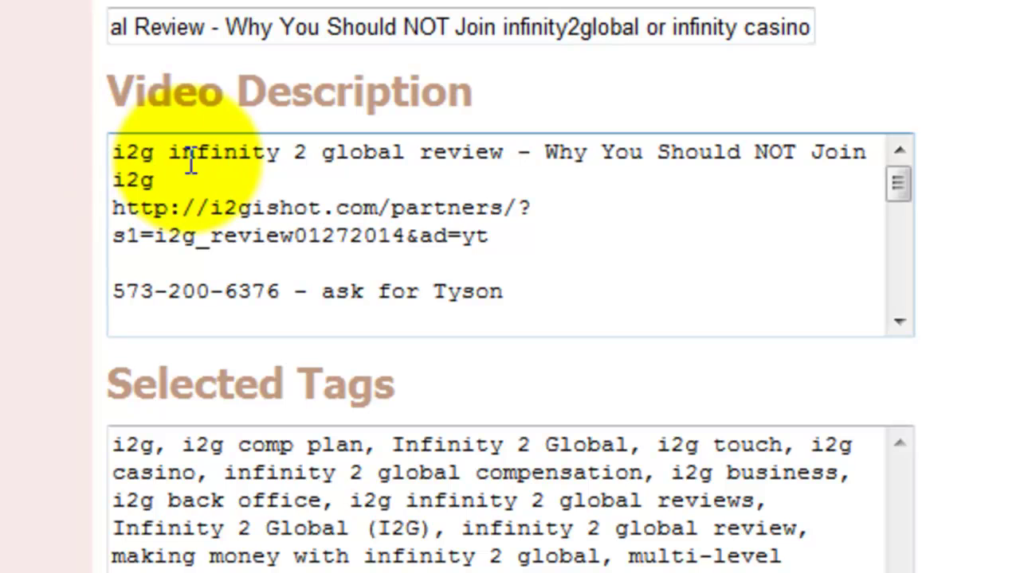
left_click_drag(113, 153, 156, 154)
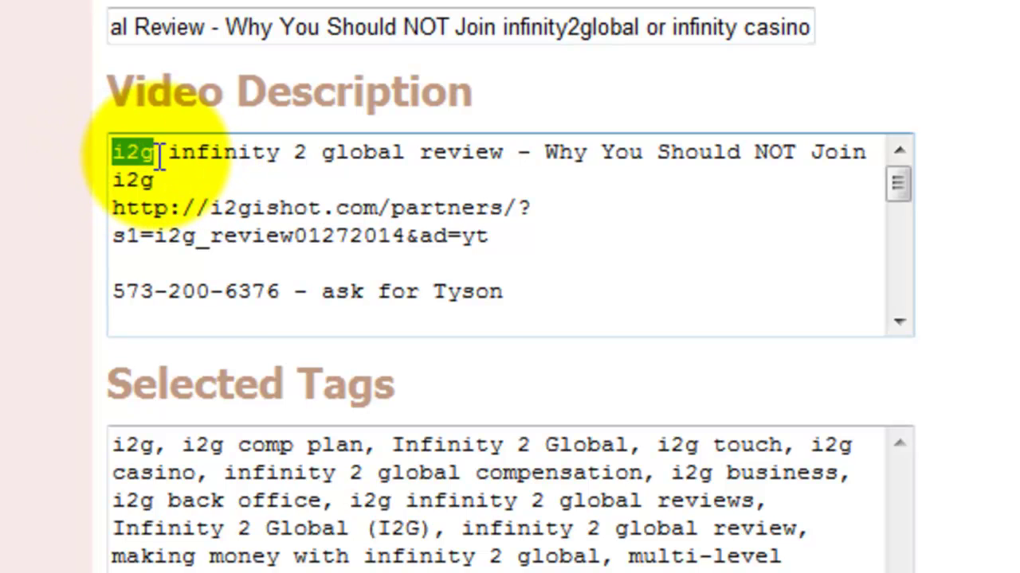
left_click(156, 156)
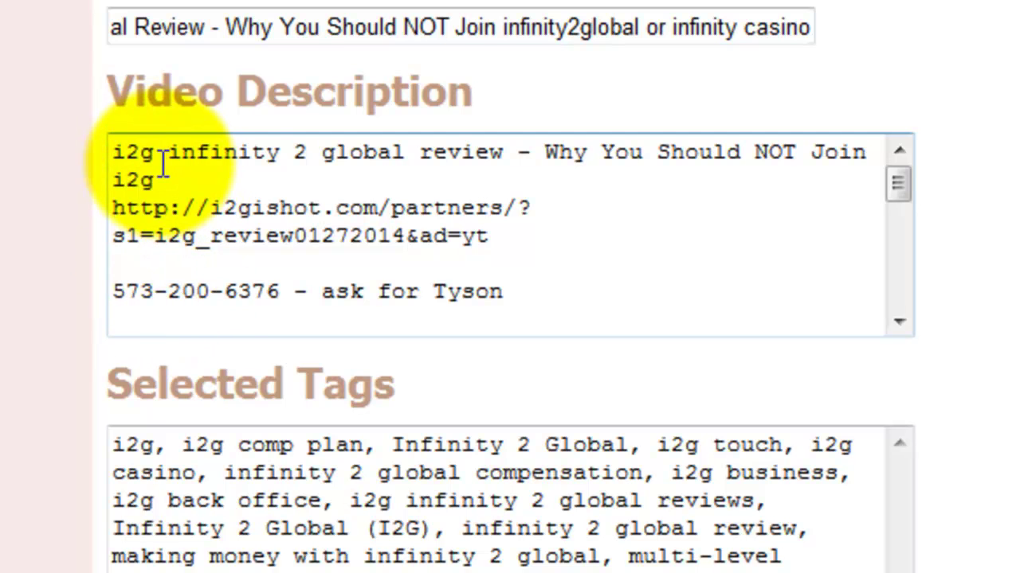
mouse_move(157, 159)
left_mouse_down()
mouse_move(93, 152)
mouse_move(157, 151)
mouse_move(319, 182)
left_mouse_up()
left_click(130, 152)
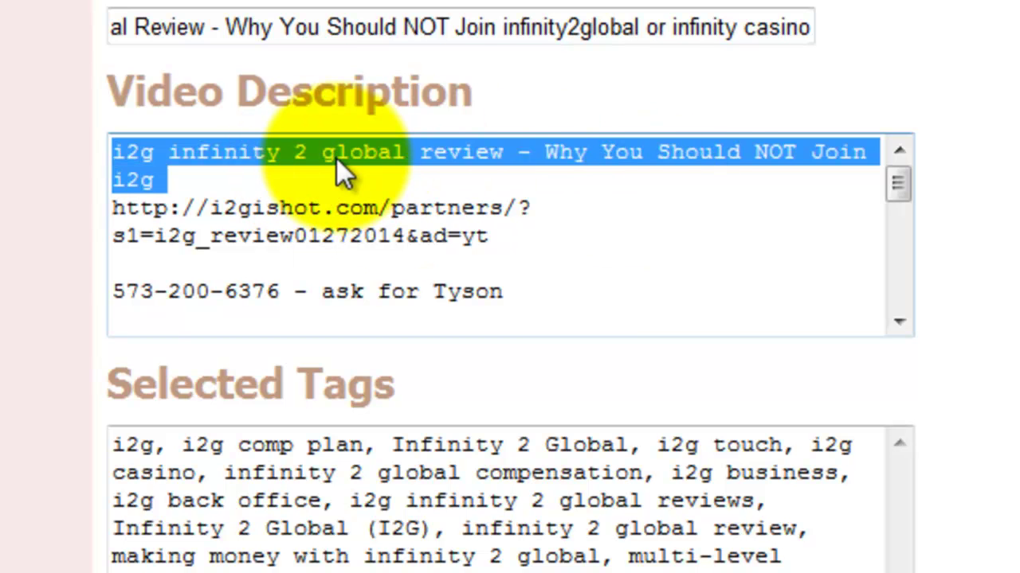
left_click(334, 165)
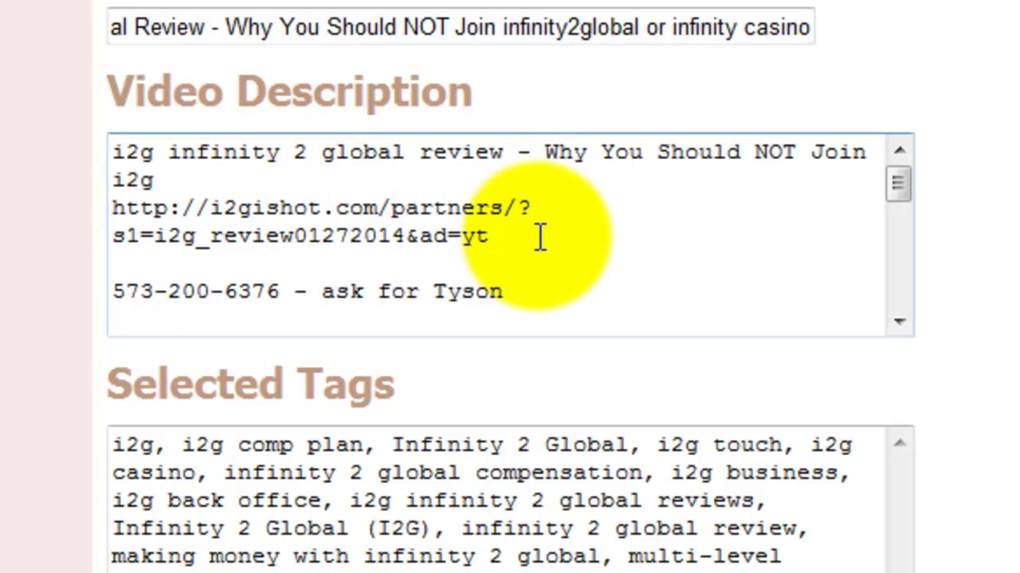
left_click(126, 235)
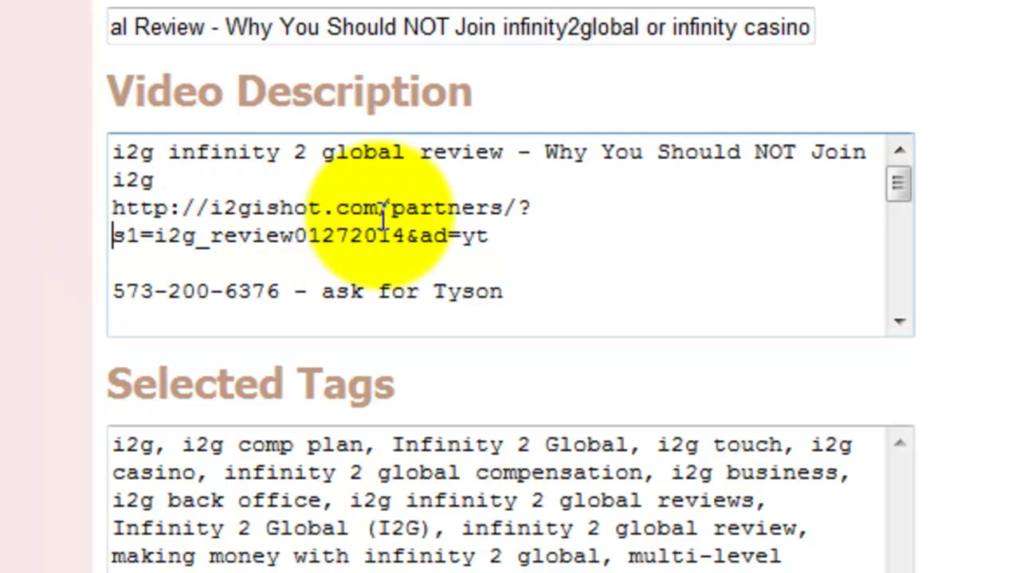
key("BackSpace")
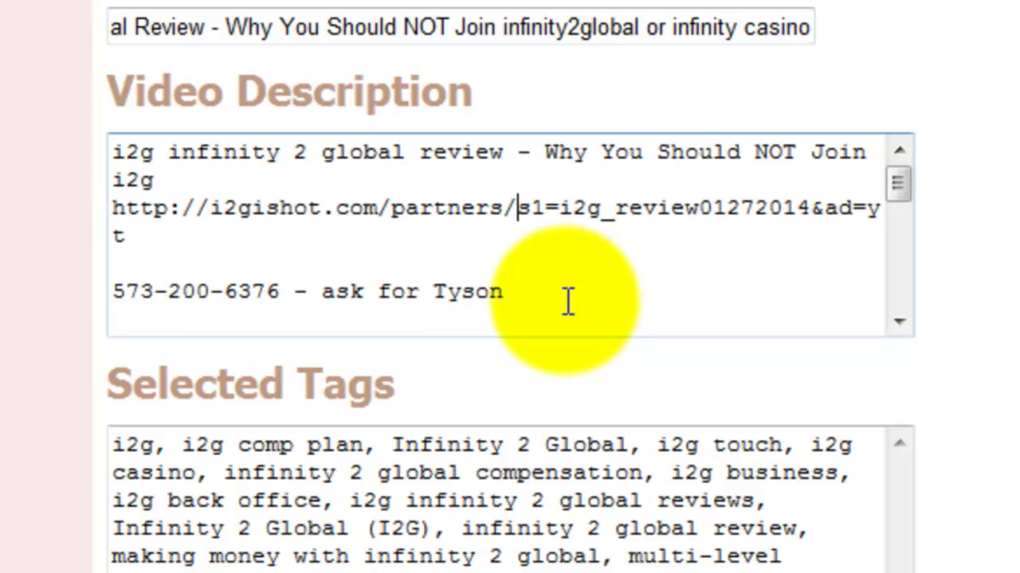
Scroll through the description, checking the i2g and i2g review keyword mentions
scroll(534, 274, "down", 1)
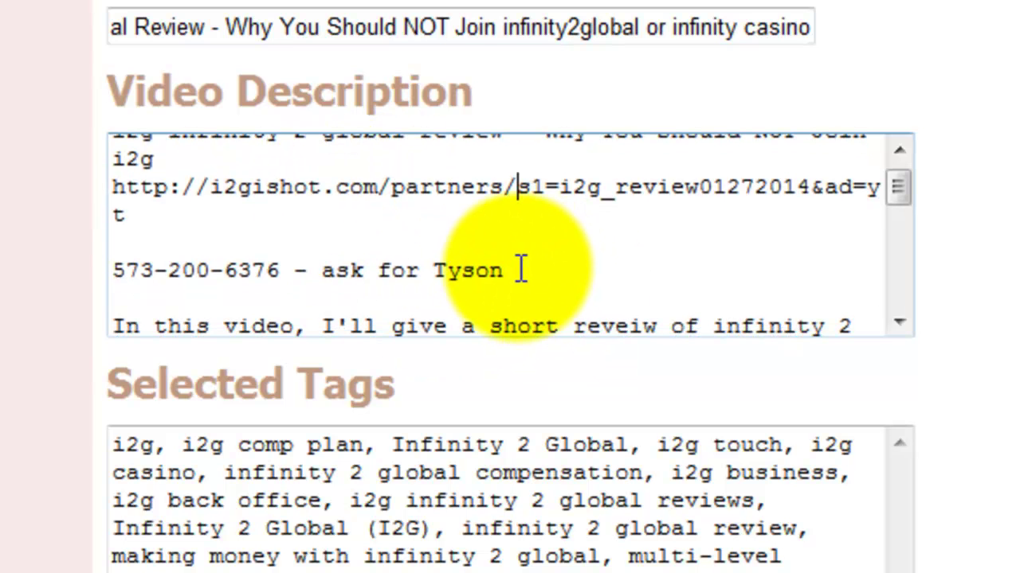
scroll(519, 269, "down", 1)
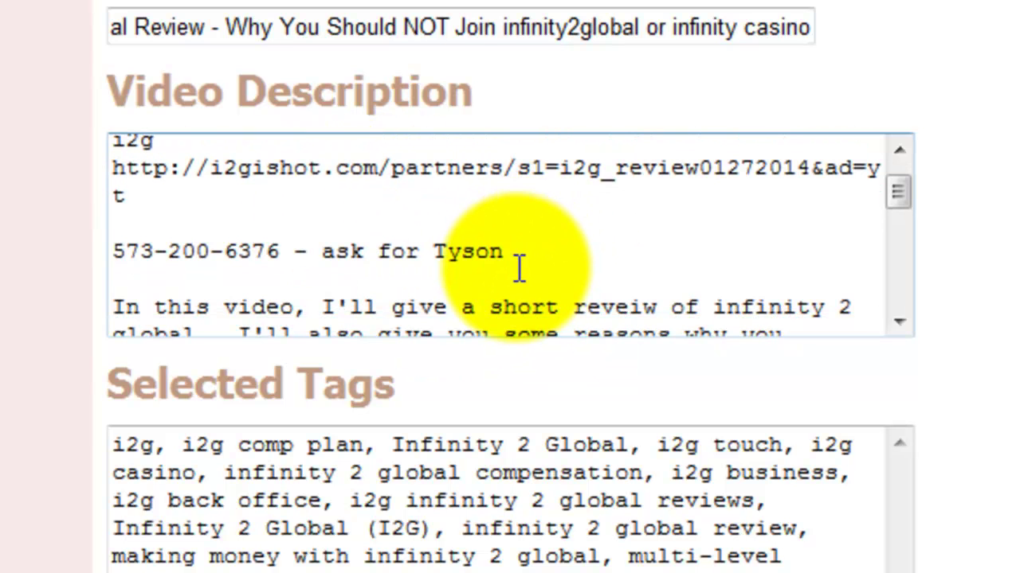
scroll(711, 231, "down", 1)
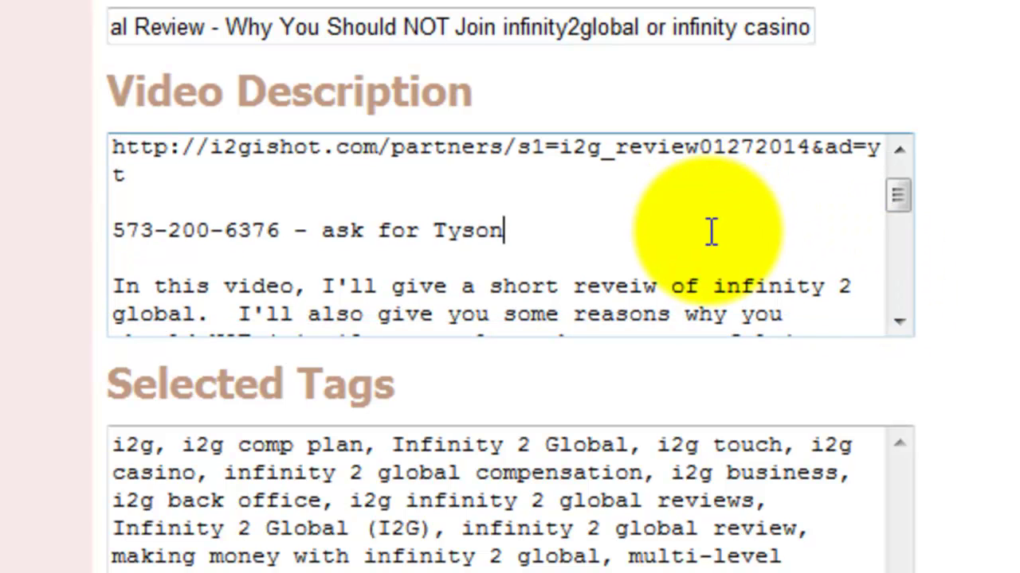
left_click_drag(898, 188, 898, 211)
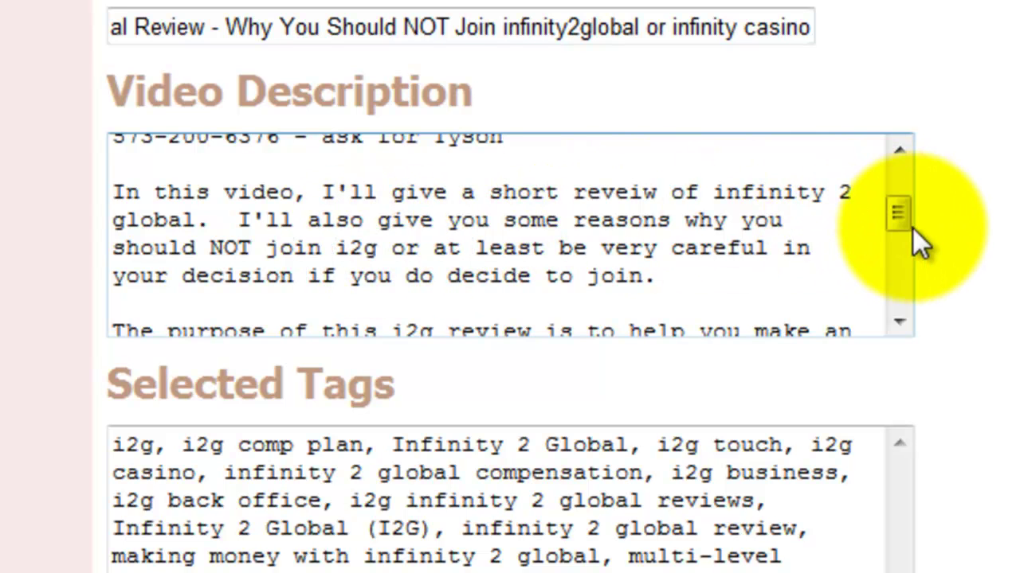
left_click_drag(897, 211, 892, 225)
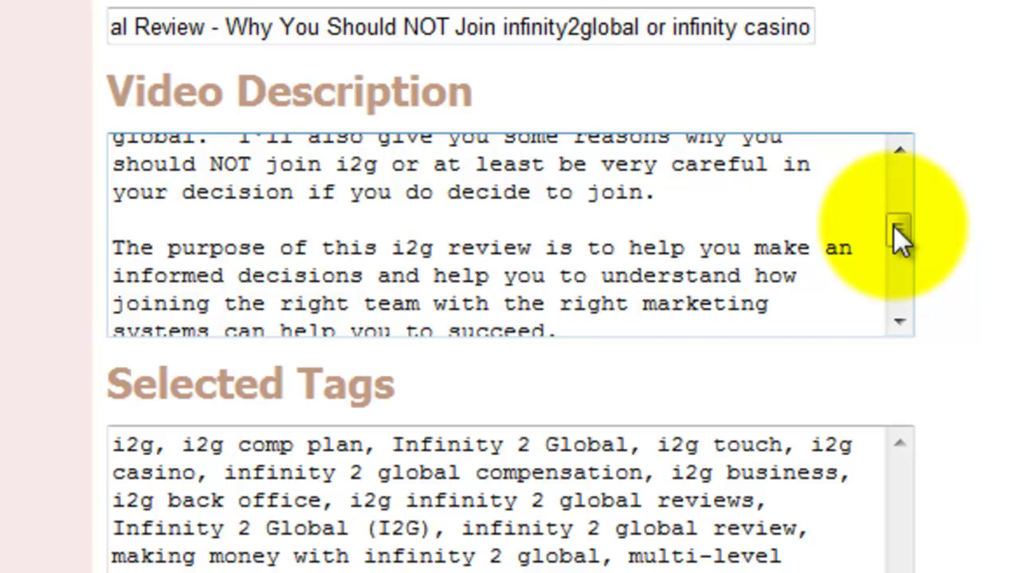
left_click_drag(167, 248, 478, 275)
left_click(605, 270)
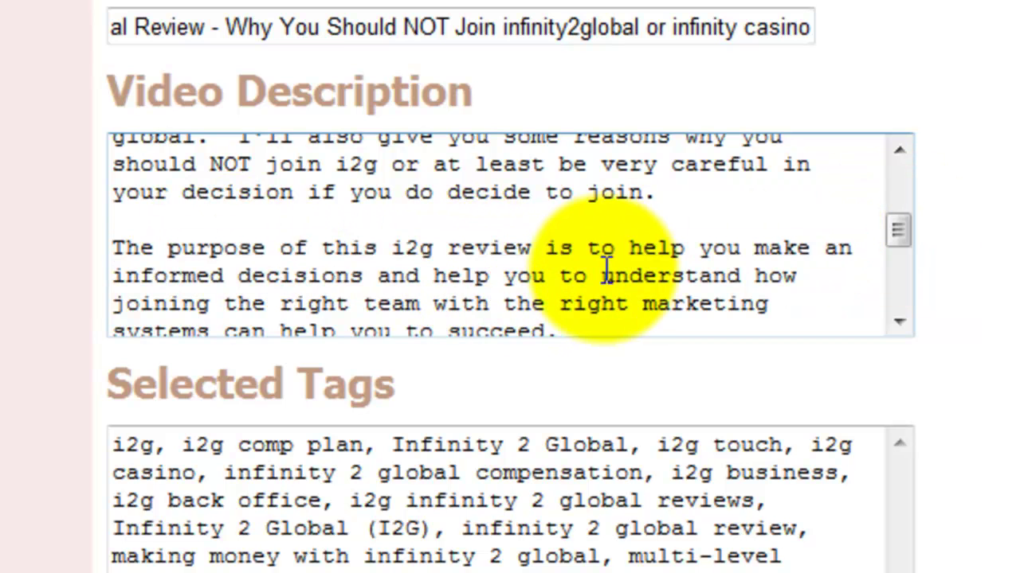
left_click_drag(530, 237, 392, 243)
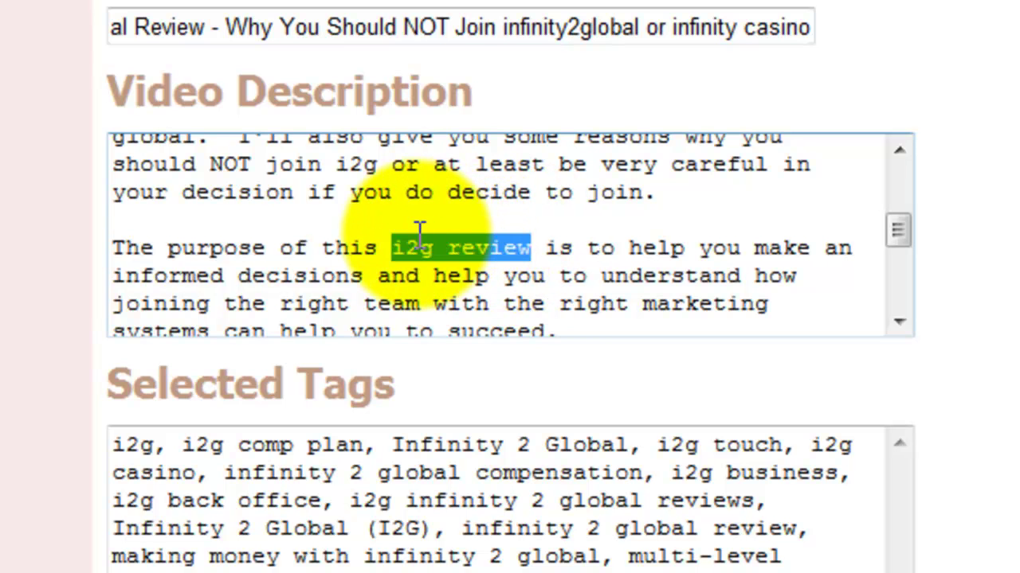
left_click(380, 157)
double_click(381, 157)
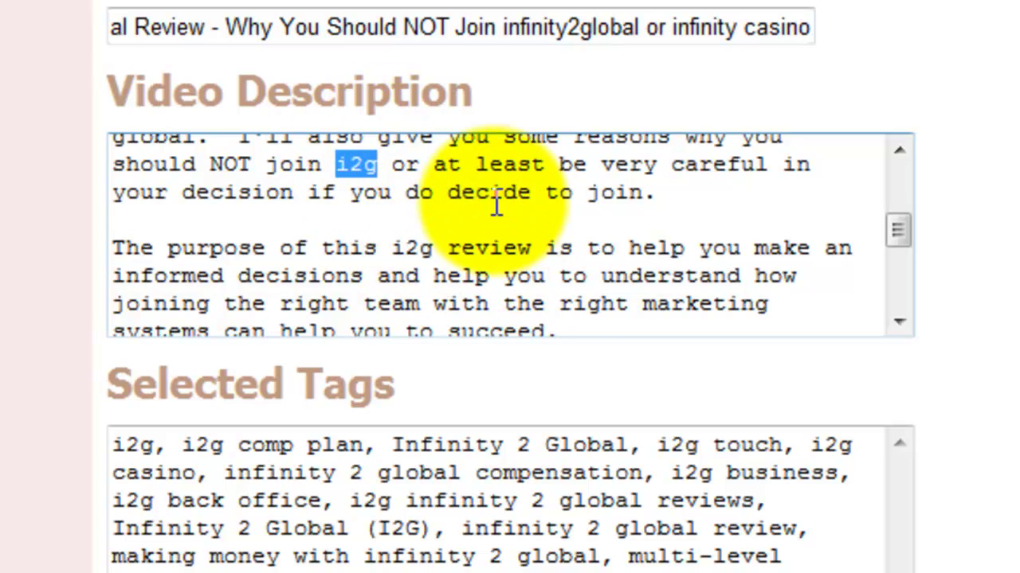
Continue down the description, checking the infinity 2 global and infinity casino mentions
scroll(491, 200, "down", 1)
scroll(396, 239, "down", 1)
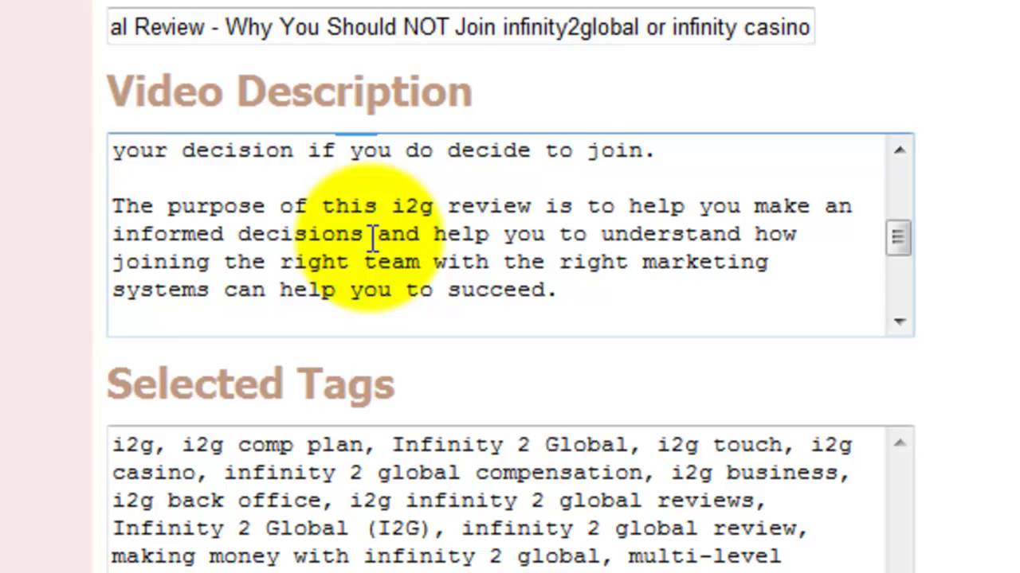
scroll(375, 242, "down", 2)
scroll(372, 239, "down", 1)
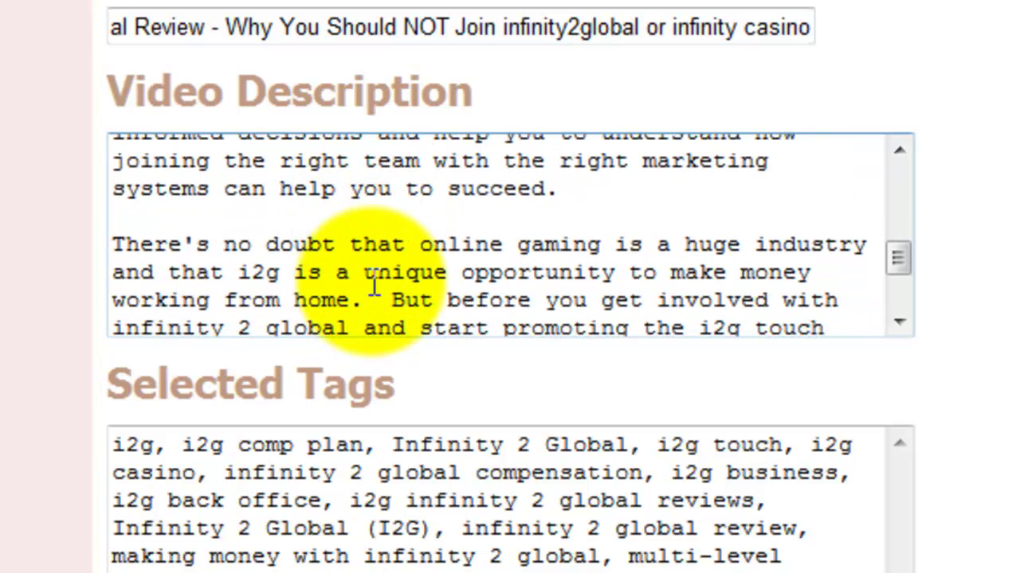
scroll(267, 263, "down", 1)
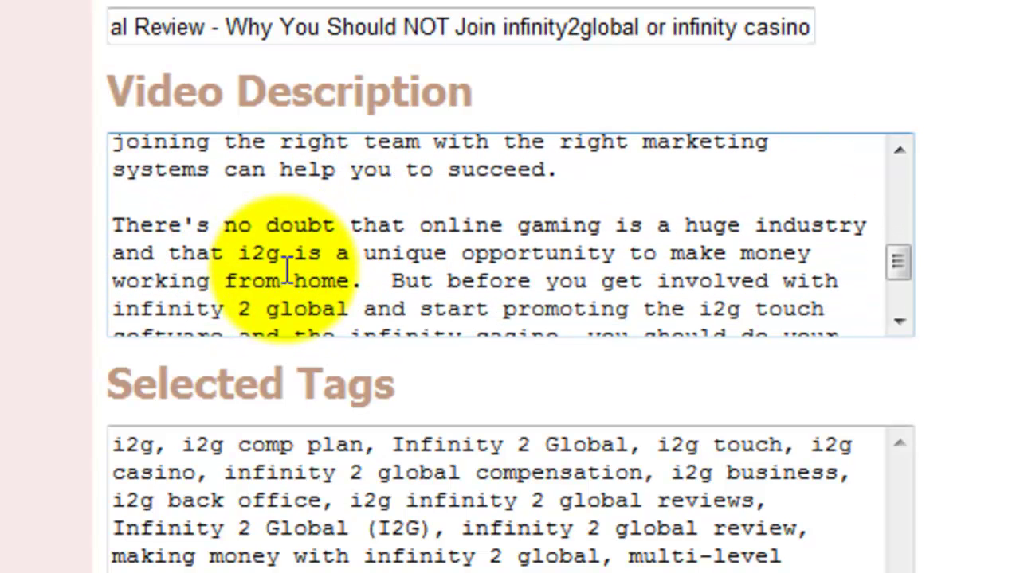
scroll(462, 255, "down", 1)
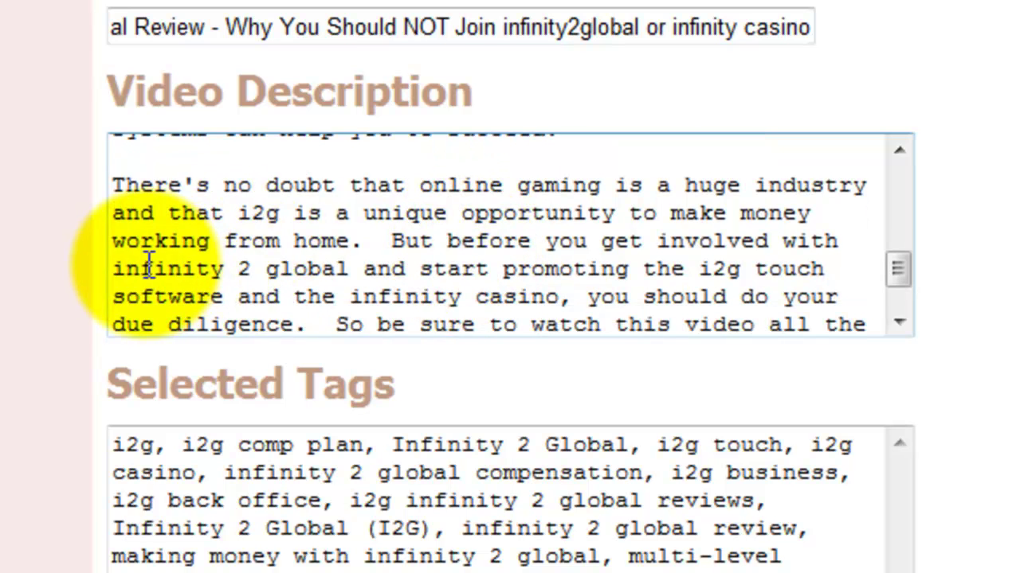
left_click_drag(111, 269, 364, 269)
left_click(660, 239)
scroll(660, 239, "down", 1)
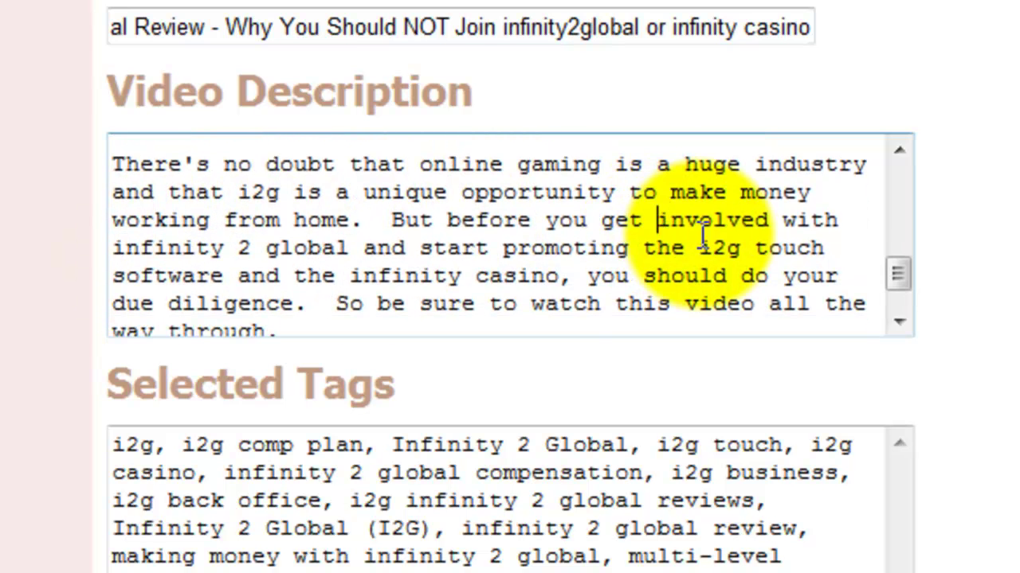
left_click_drag(699, 248, 798, 236)
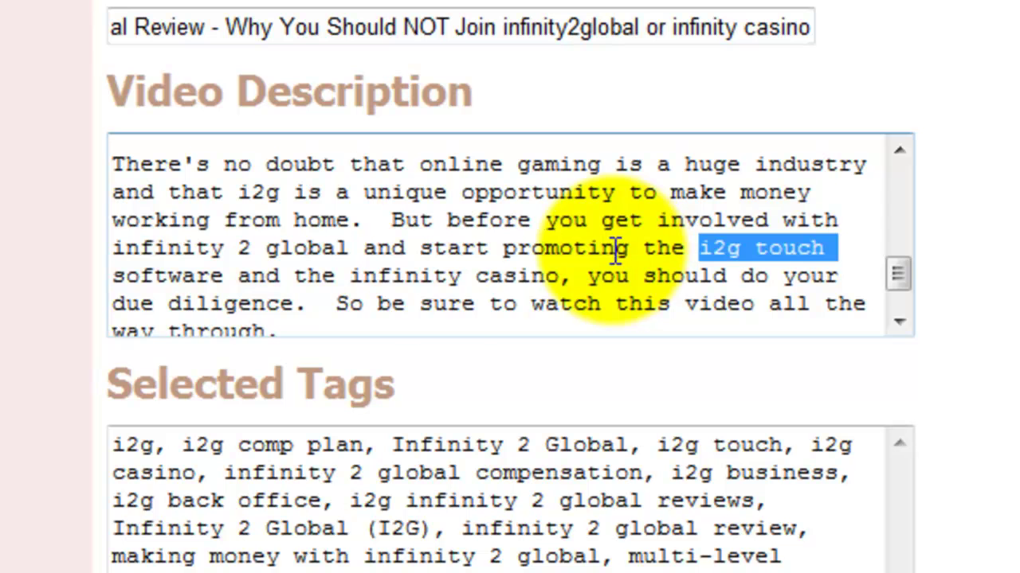
left_click_drag(353, 276, 559, 275)
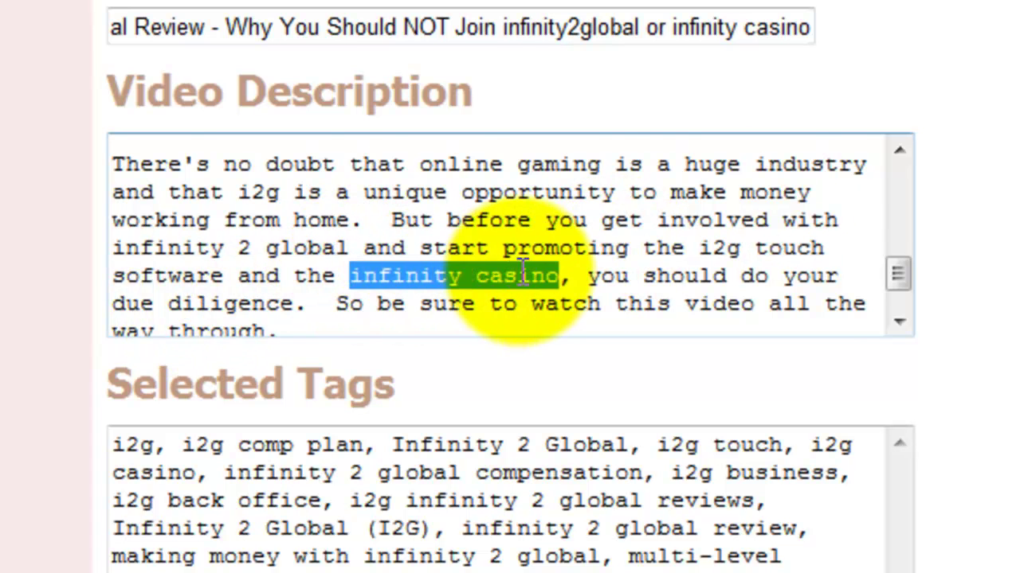
scroll(789, 199, "down", 2)
scroll(649, 284, "down", 3)
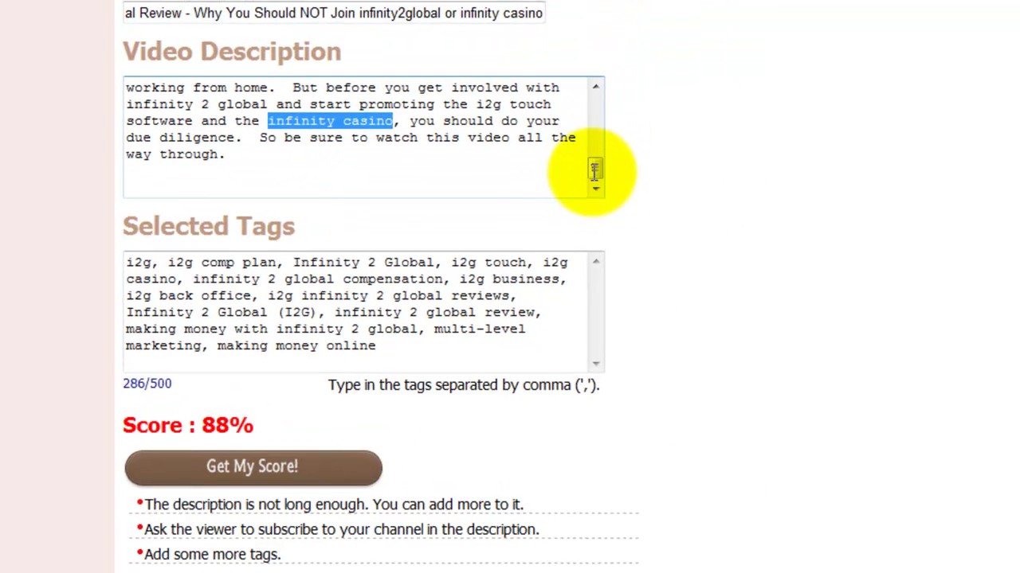
left_click(484, 158)
mouse_move(594, 172)
left_mouse_down()
mouse_move(590, 199)
mouse_move(596, 81)
mouse_move(592, 182)
left_mouse_up()
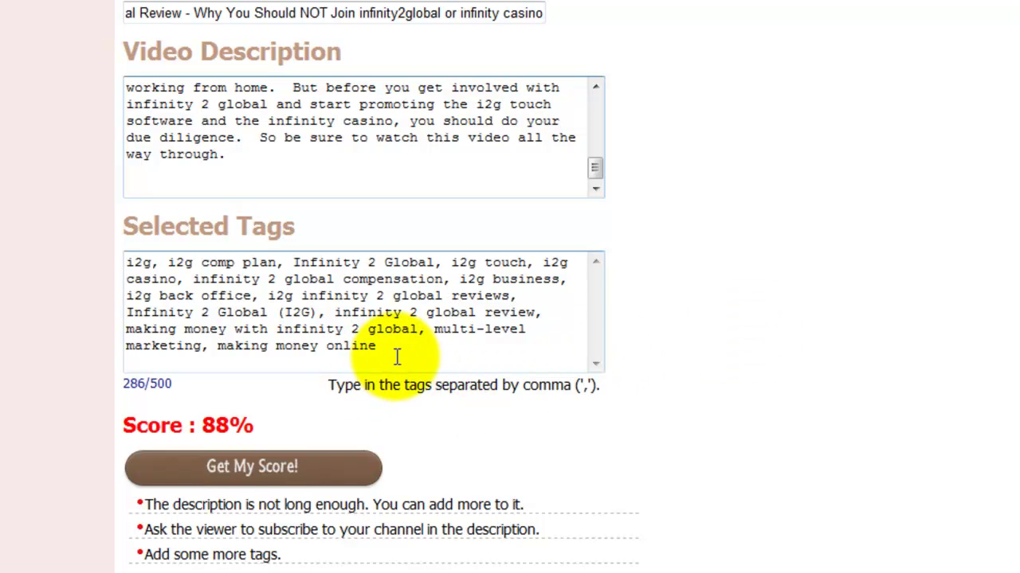
Add online home business, internet home business, i2 global and i2g global tags, reaching 94%
left_click(227, 472)
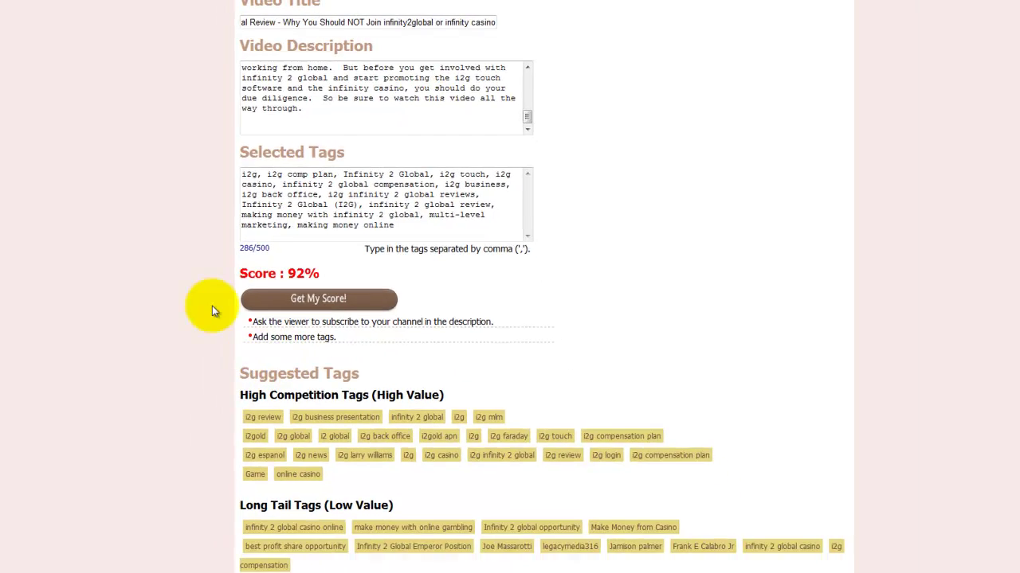
scroll(221, 318, "down", 5)
scroll(226, 320, "down", 1)
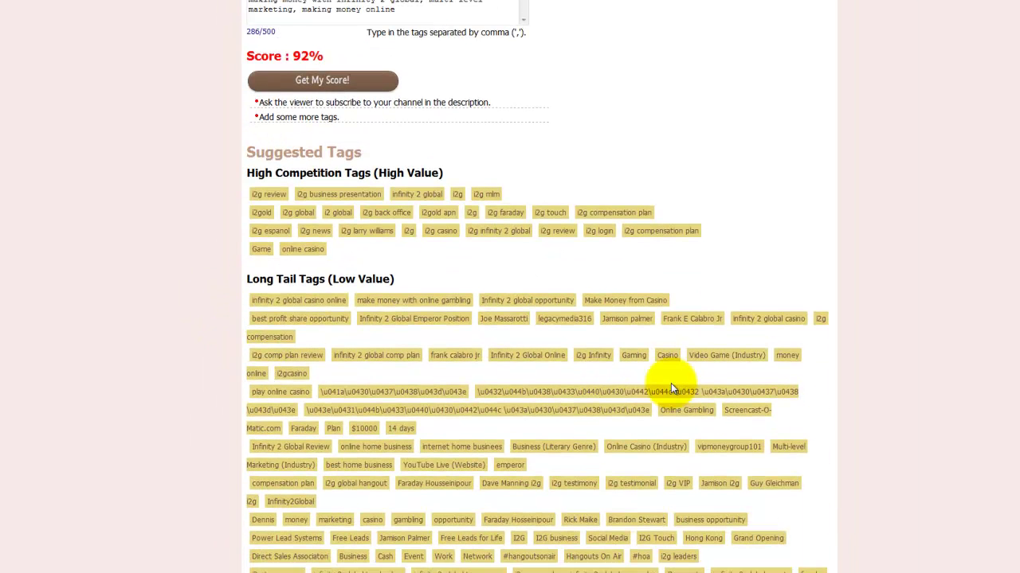
left_click(372, 446)
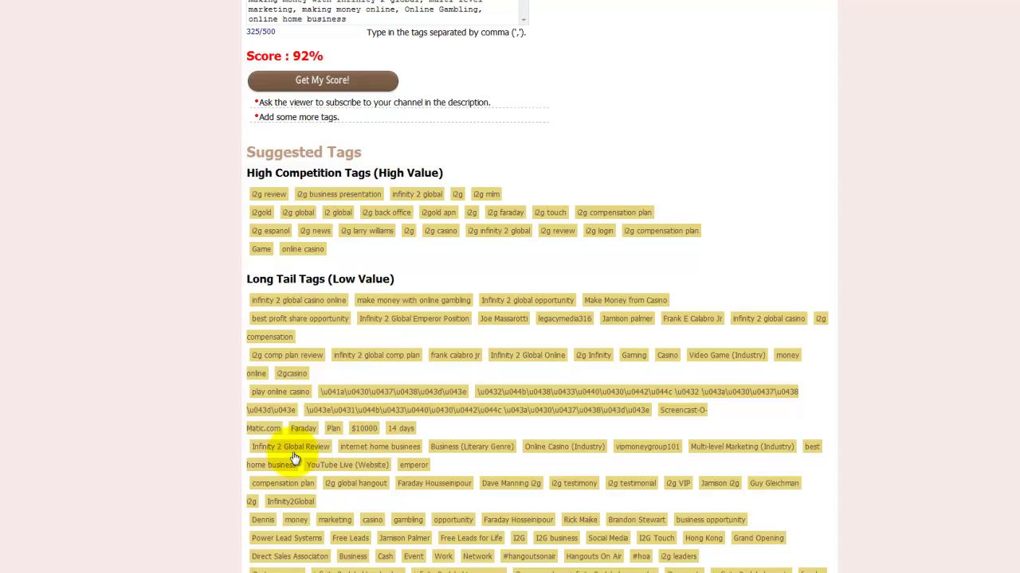
left_click(404, 448)
scroll(477, 295, "up", 2)
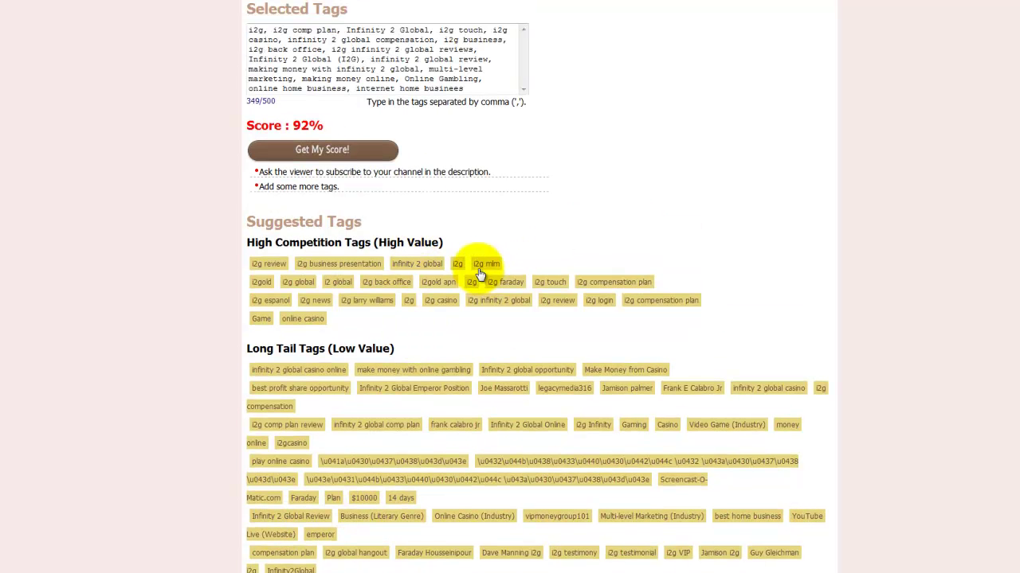
left_click(339, 283)
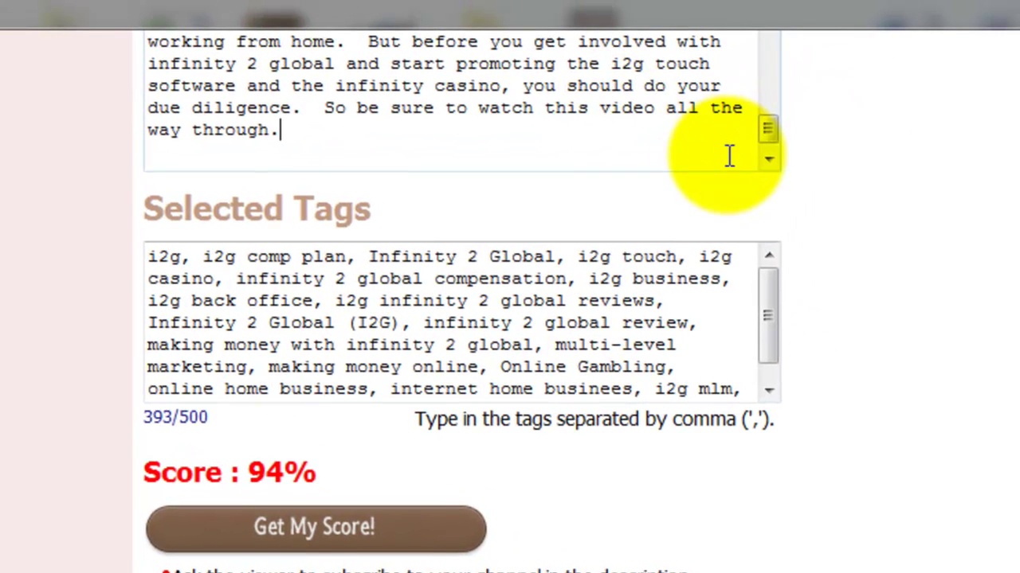
left_click_drag(768, 129, 772, 136)
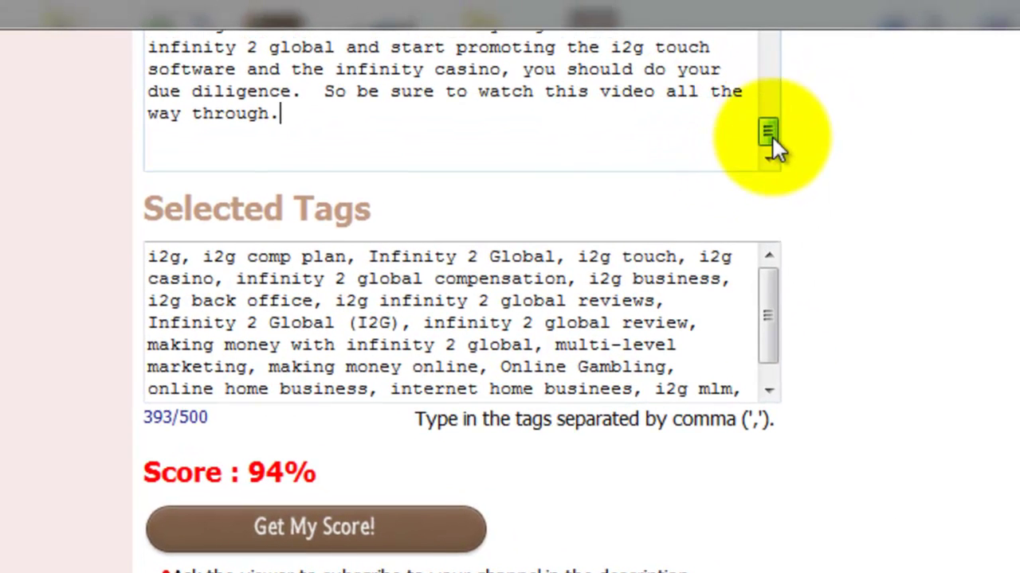
scroll(657, 138, "down", 2)
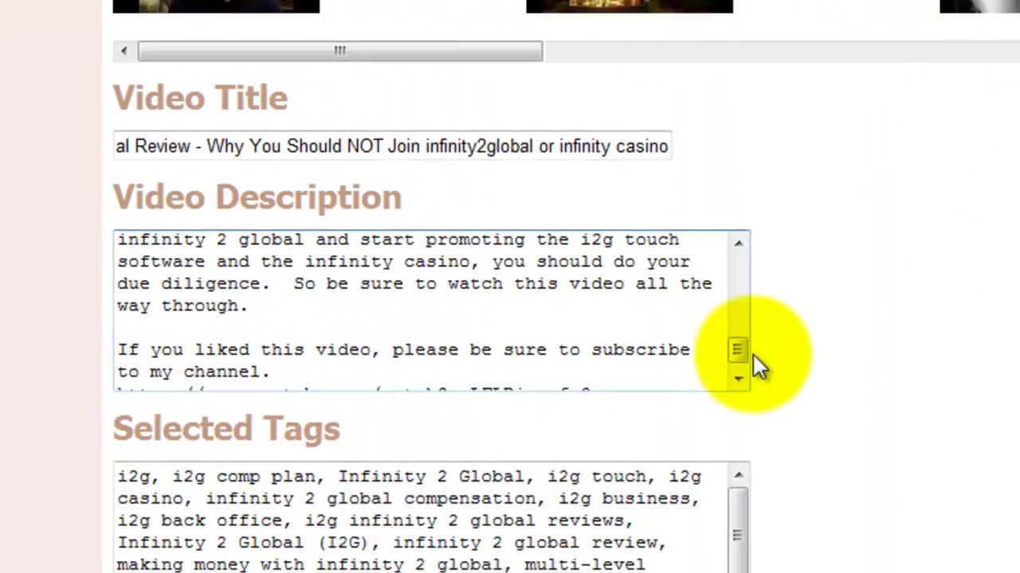
scroll(736, 307, "down", 1)
left_click(387, 305)
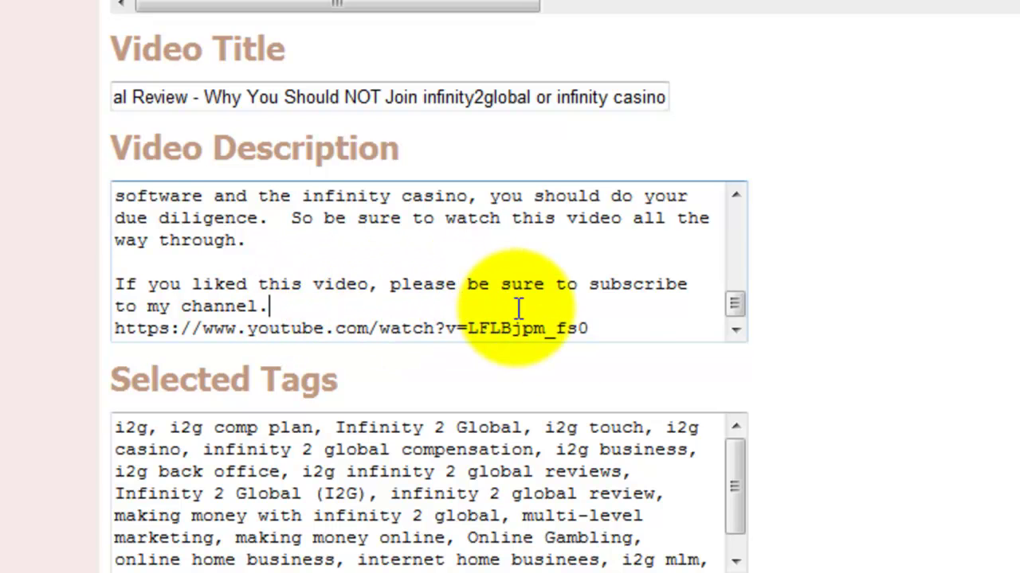
left_click(596, 327)
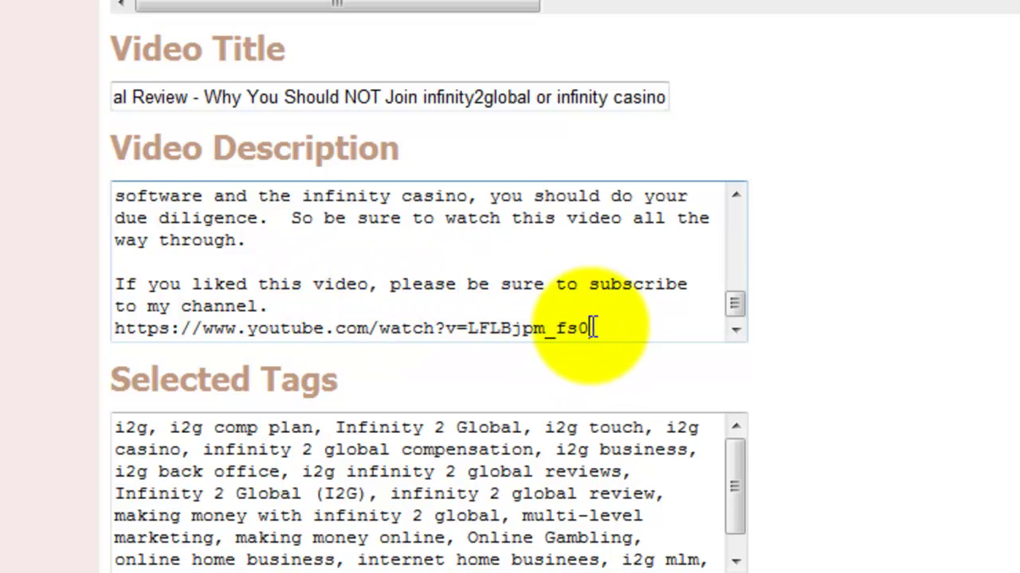
left_click_drag(593, 328, 91, 319)
left_click(120, 285)
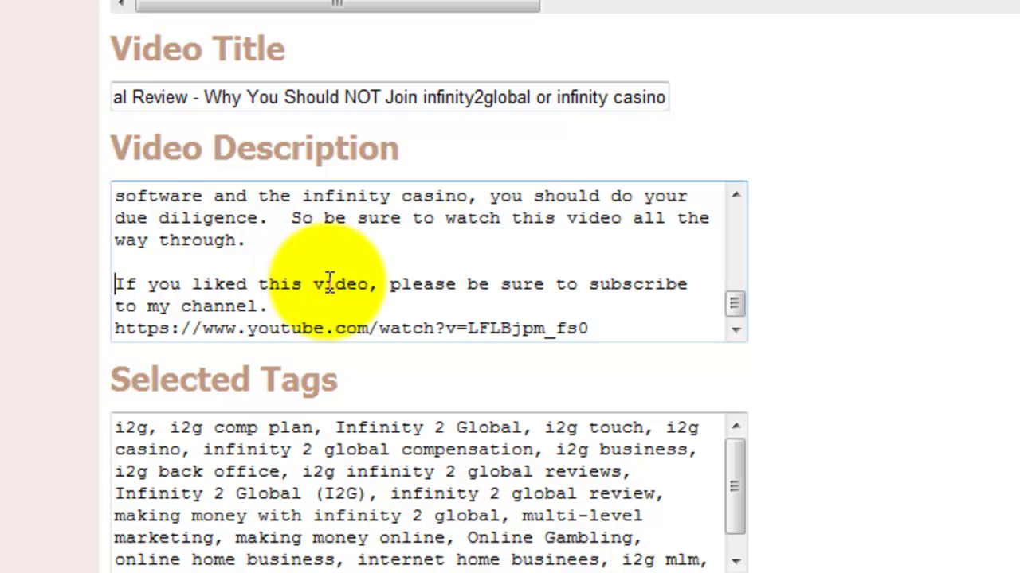
left_click(382, 241)
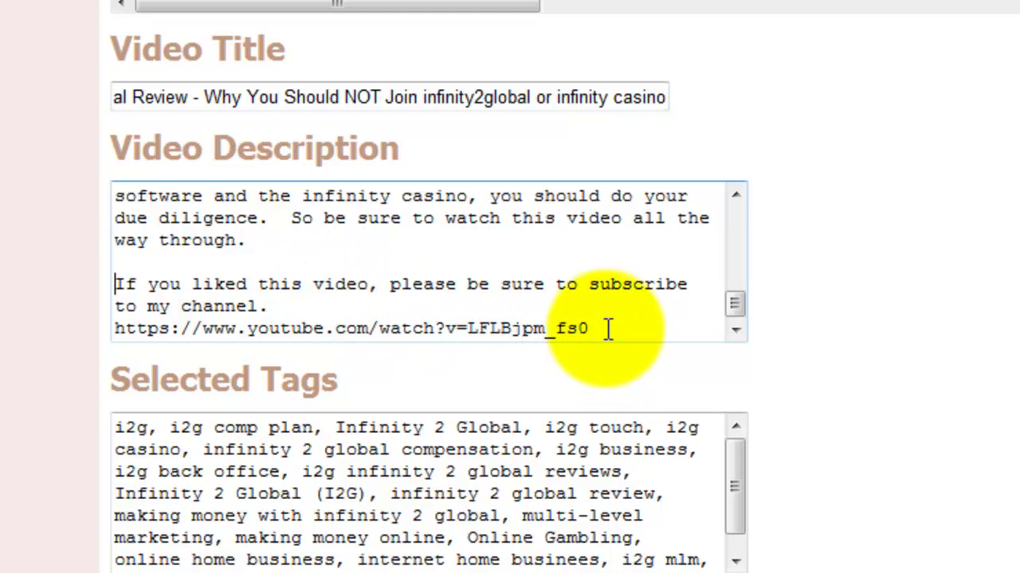
left_click_drag(590, 328, 111, 334)
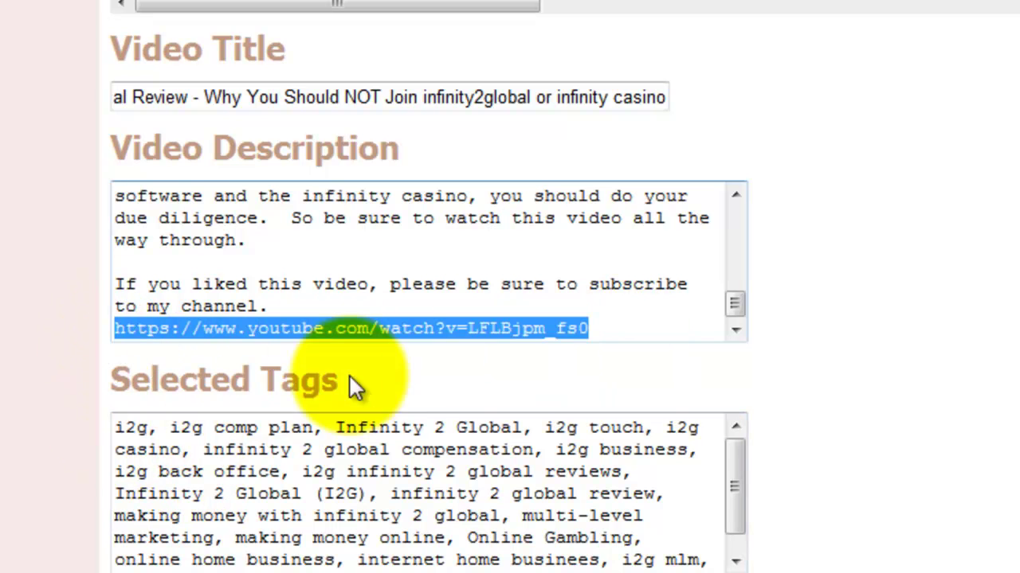
left_click(610, 328)
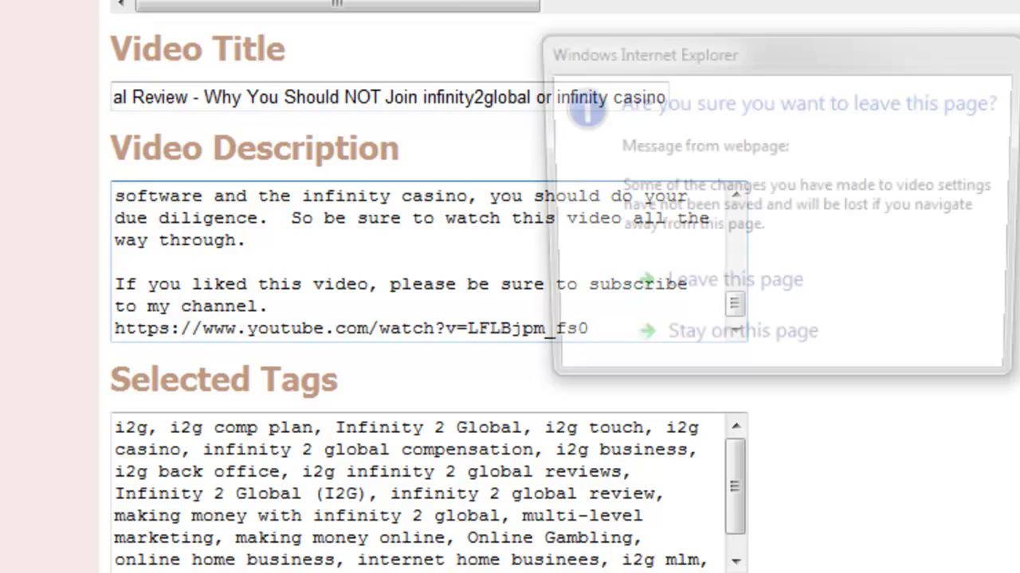
Leave the unsaved video settings page and find video ID LFLBjpm_fs0 in the address
left_click(649, 288)
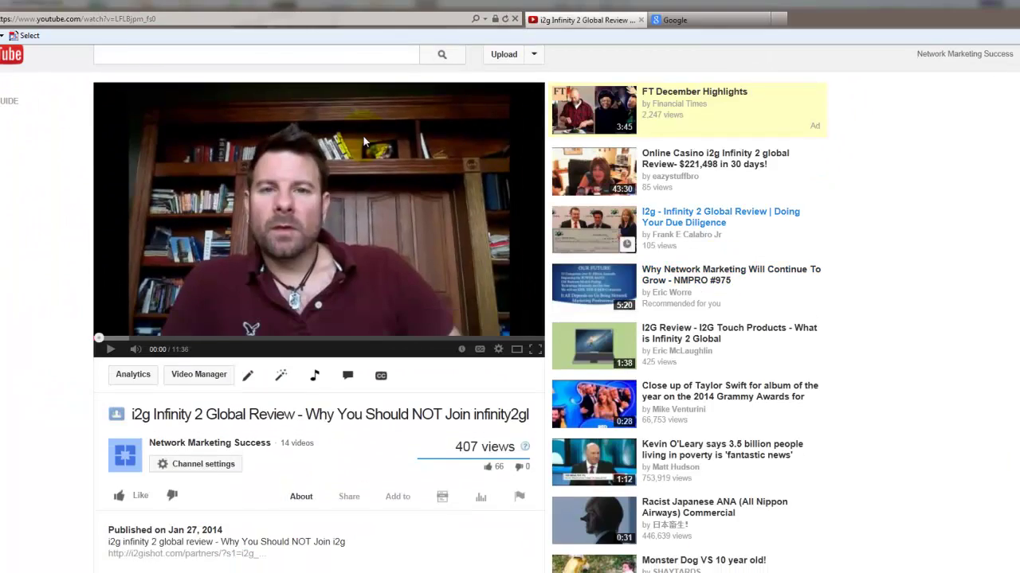
left_click(164, 18)
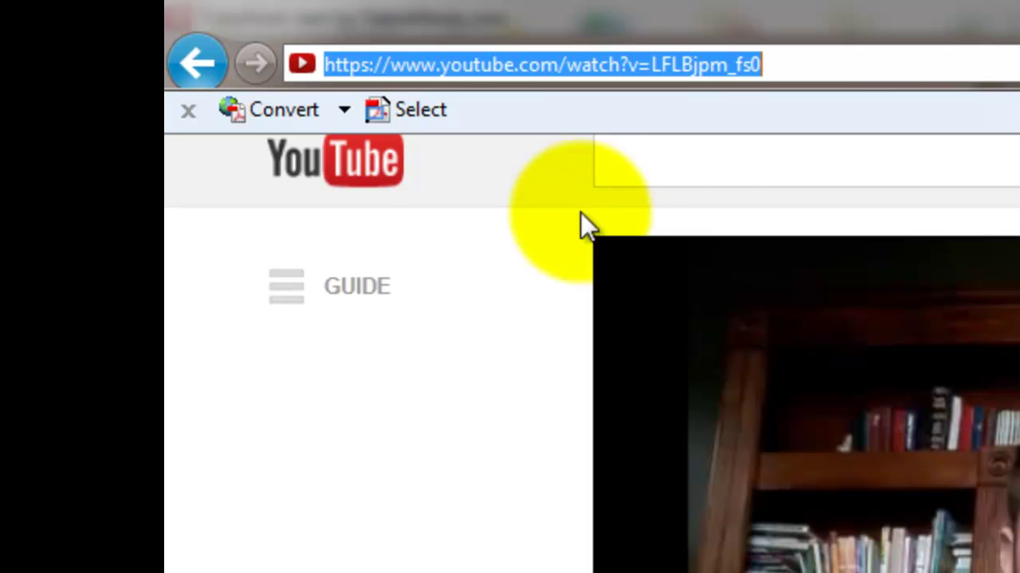
left_click(836, 64)
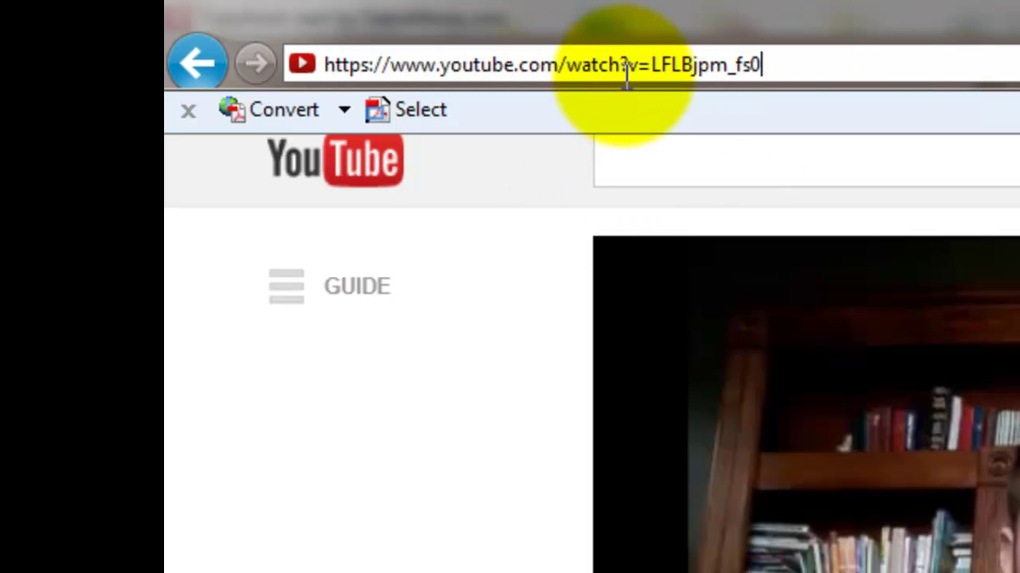
left_click_drag(651, 66, 898, 66)
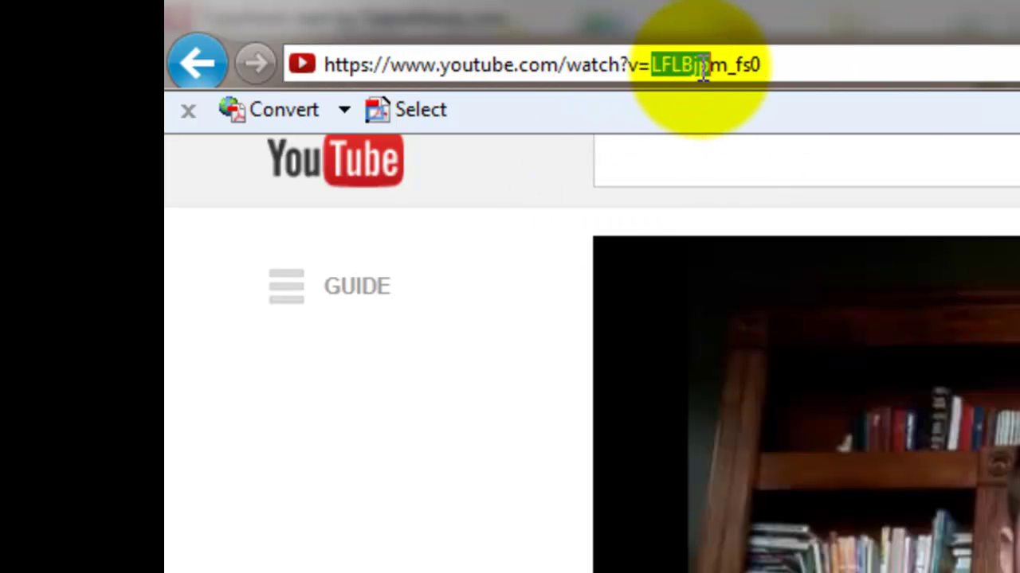
left_click(898, 66)
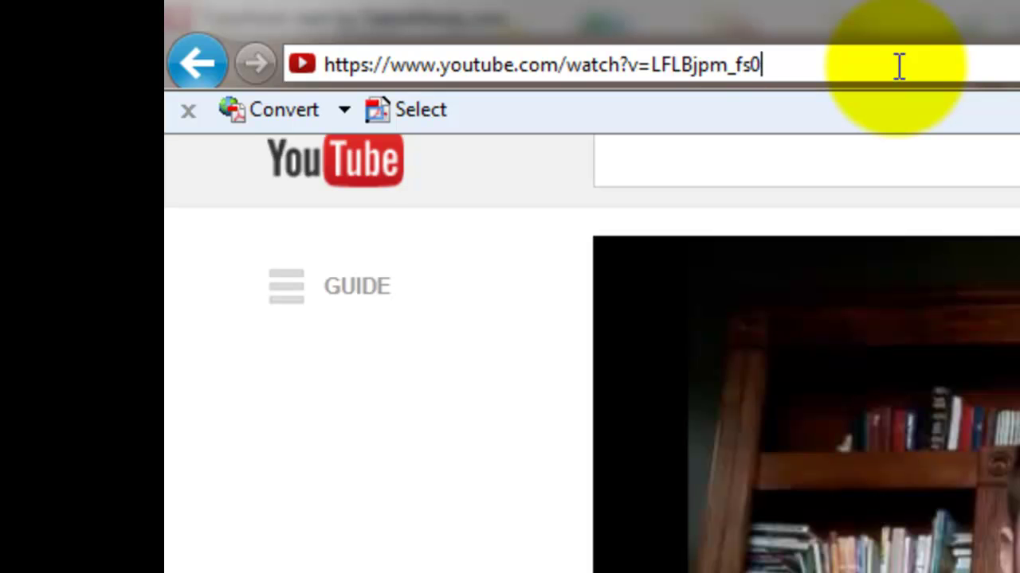
Delete the stray characters so the address is the YouTube watch URL ending LFLBjpm_fs0
type("&;asldfjpioa")
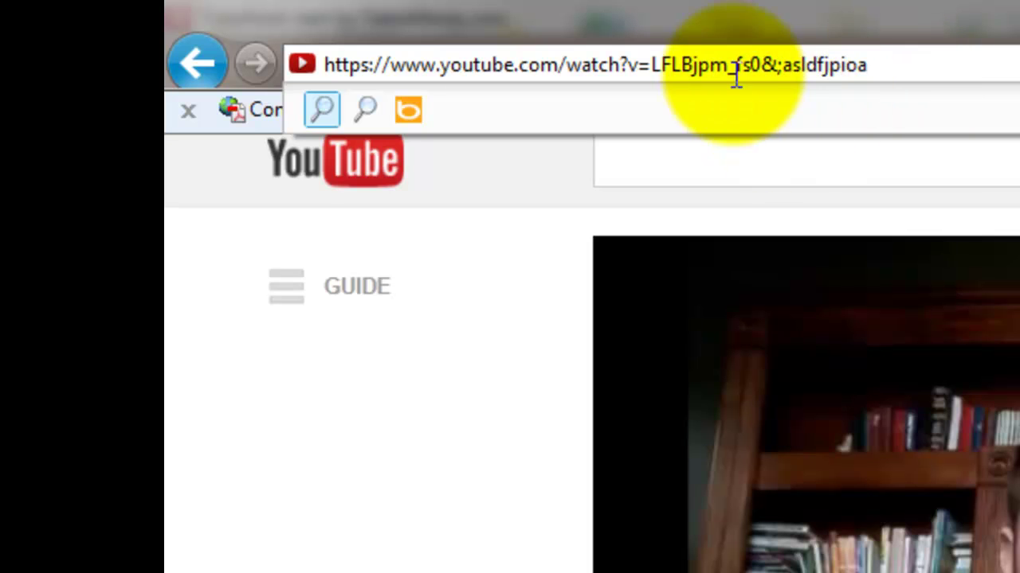
left_click_drag(763, 64, 901, 54)
key("BackSpace")
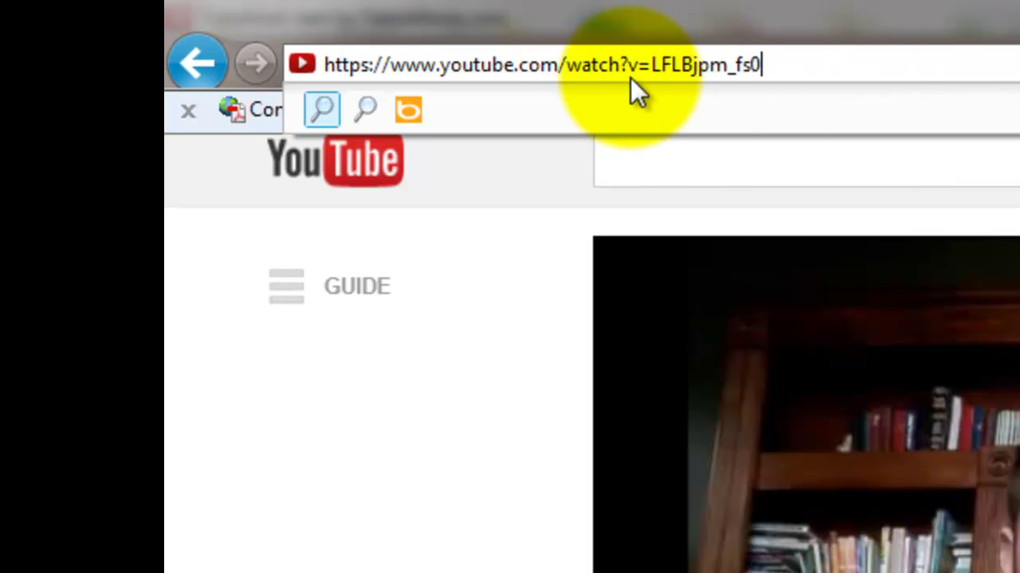
left_click_drag(652, 65, 967, 42)
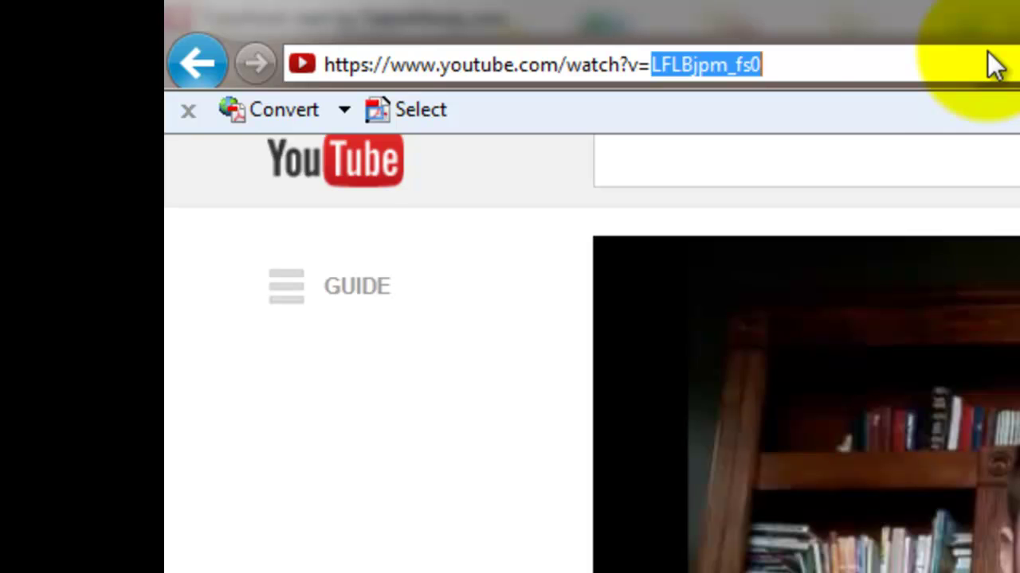
left_click(809, 63)
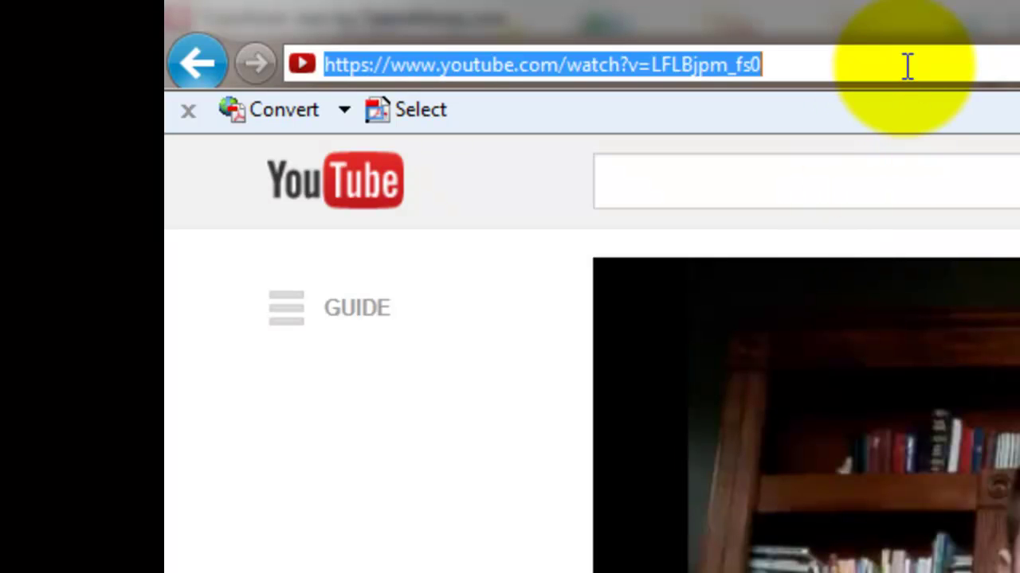
left_click(629, 65)
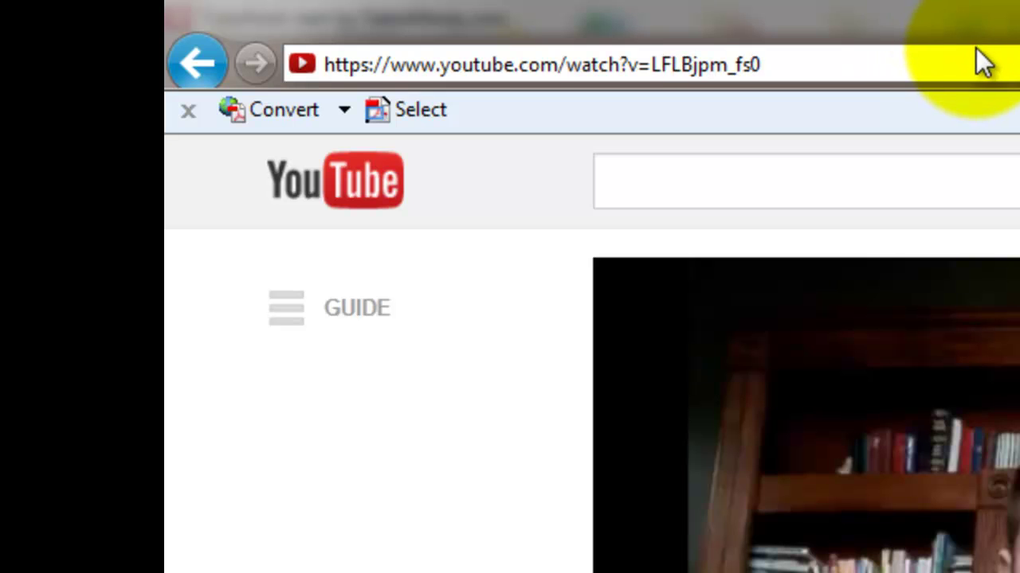
left_click_drag(1000, 74, 170, 16)
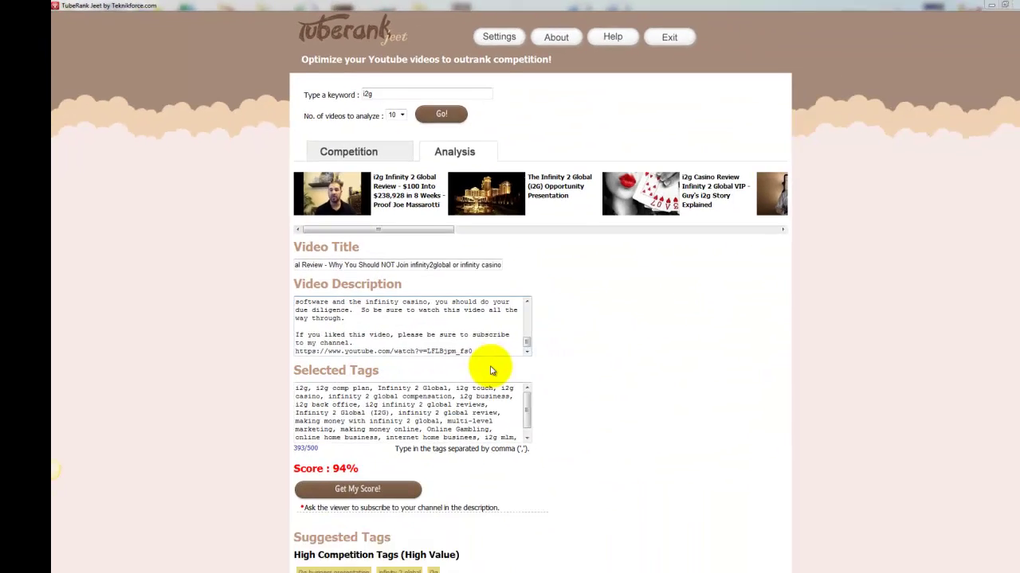
Rescore the listing with Get My Score!, raising the Tuberank Jeet score from 94% to 100%
left_click_drag(472, 352, 275, 348)
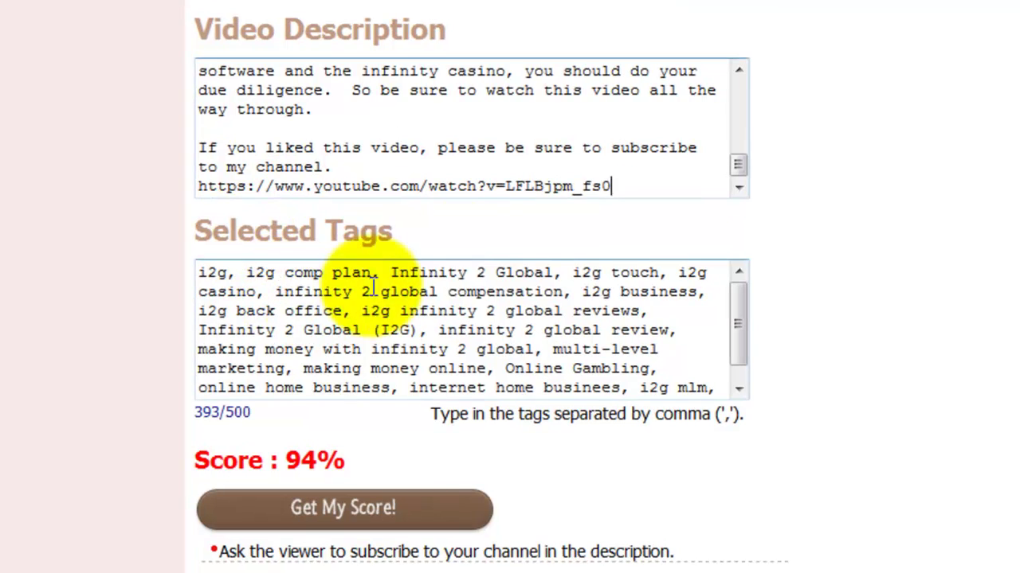
scroll(653, 215, "down", 2)
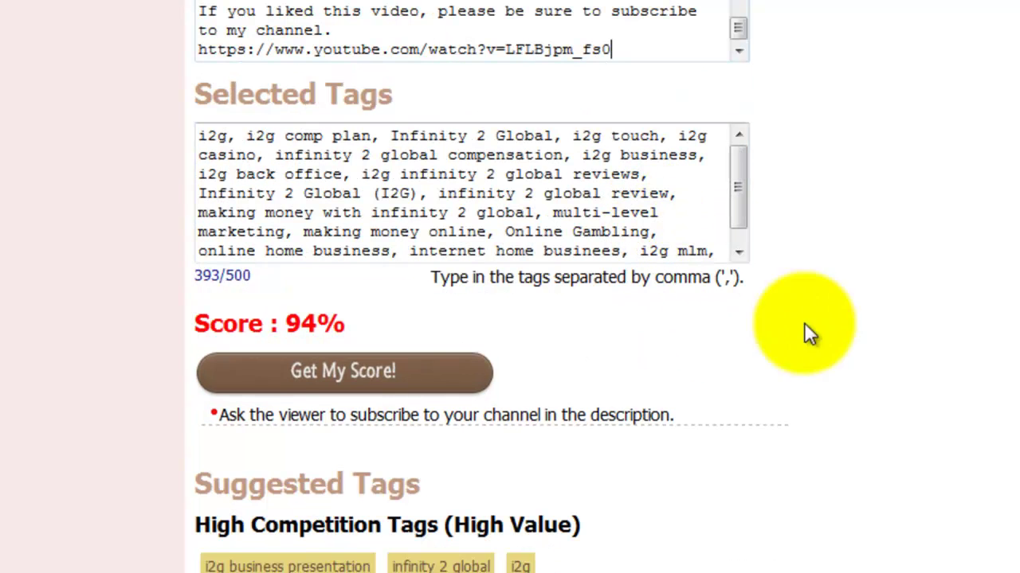
left_click(383, 376)
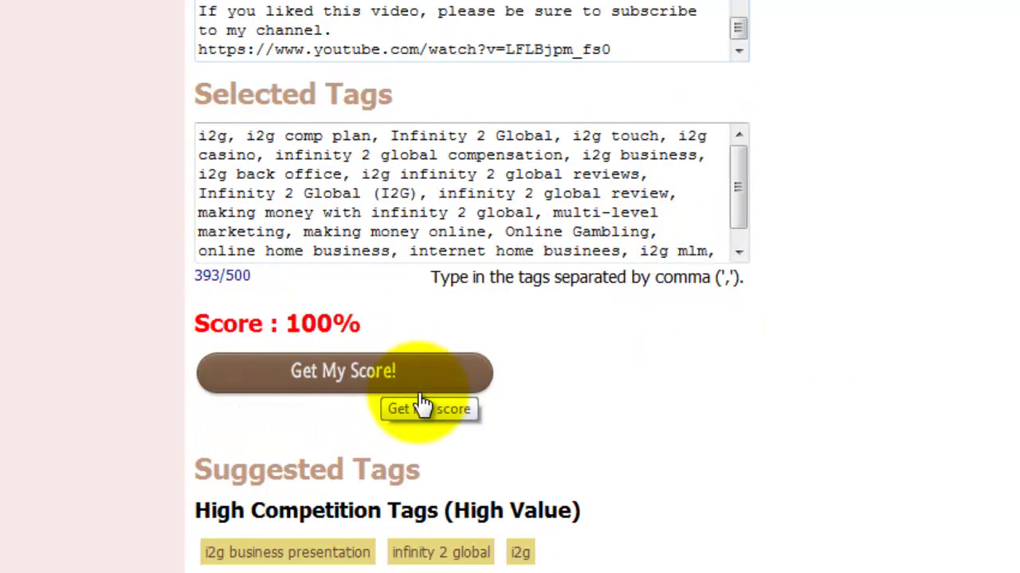
scroll(978, 290, "down", 3)
scroll(978, 290, "up", 5)
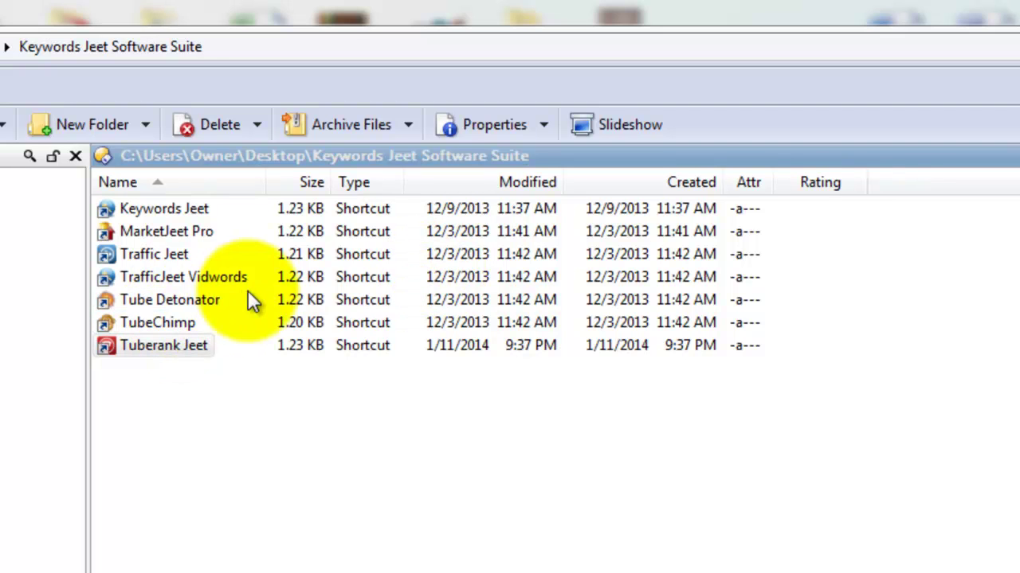
left_click(167, 253)
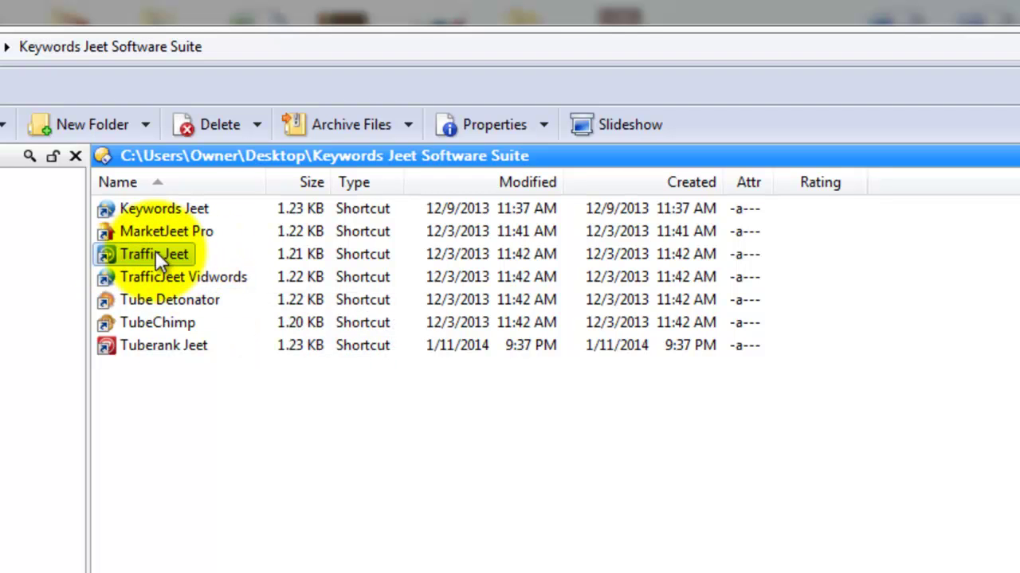
left_click(201, 229)
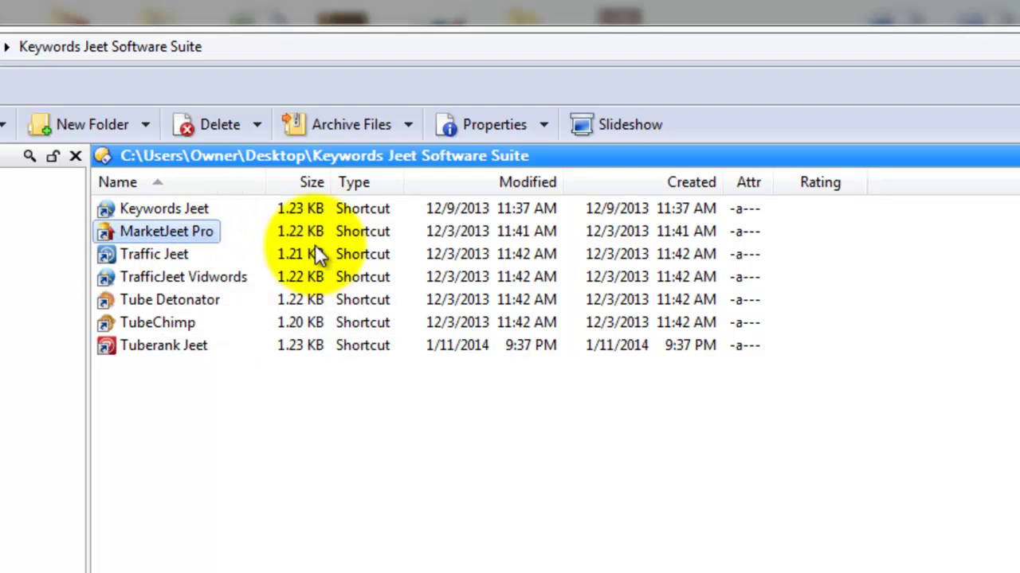
left_click(196, 211)
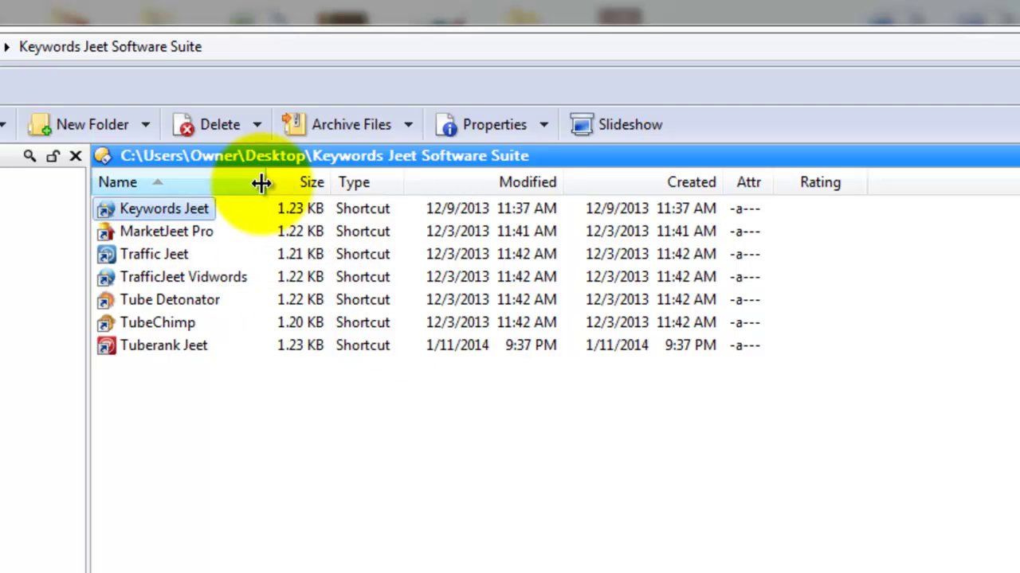